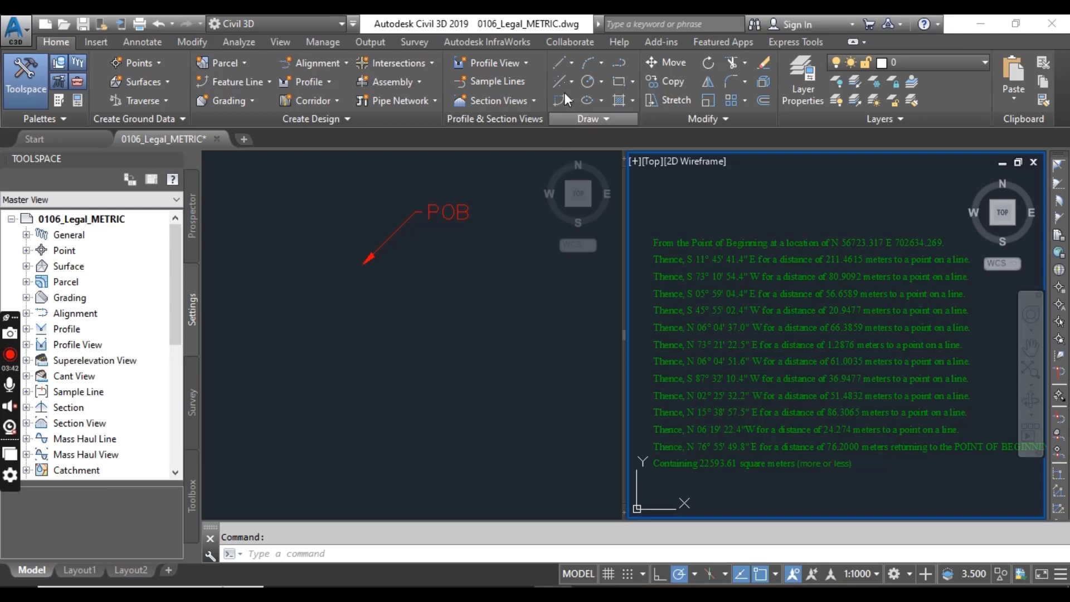
left_click(569, 63)
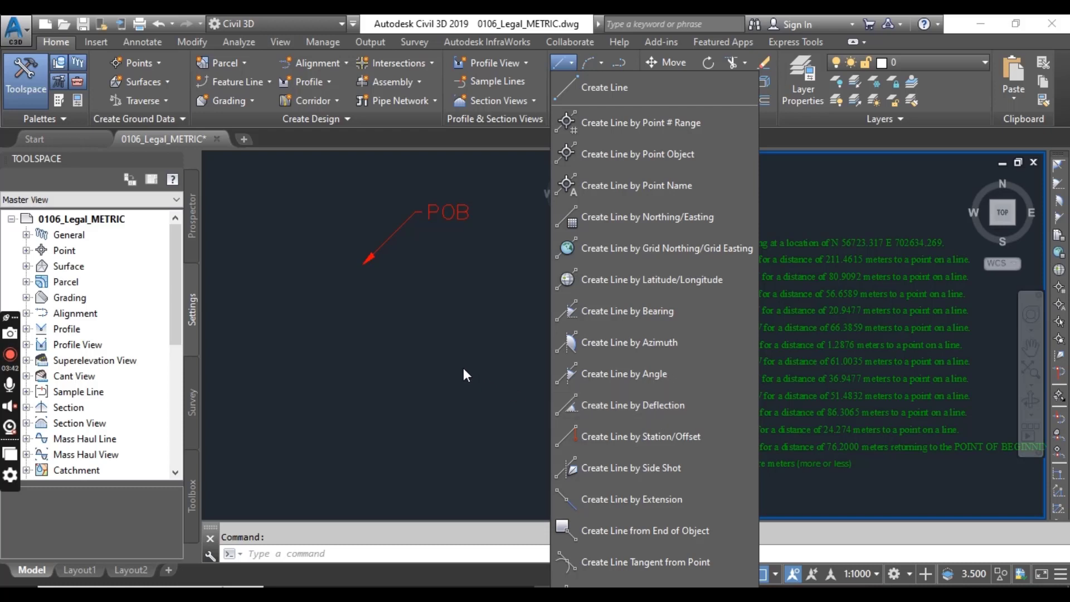
left_click(437, 341)
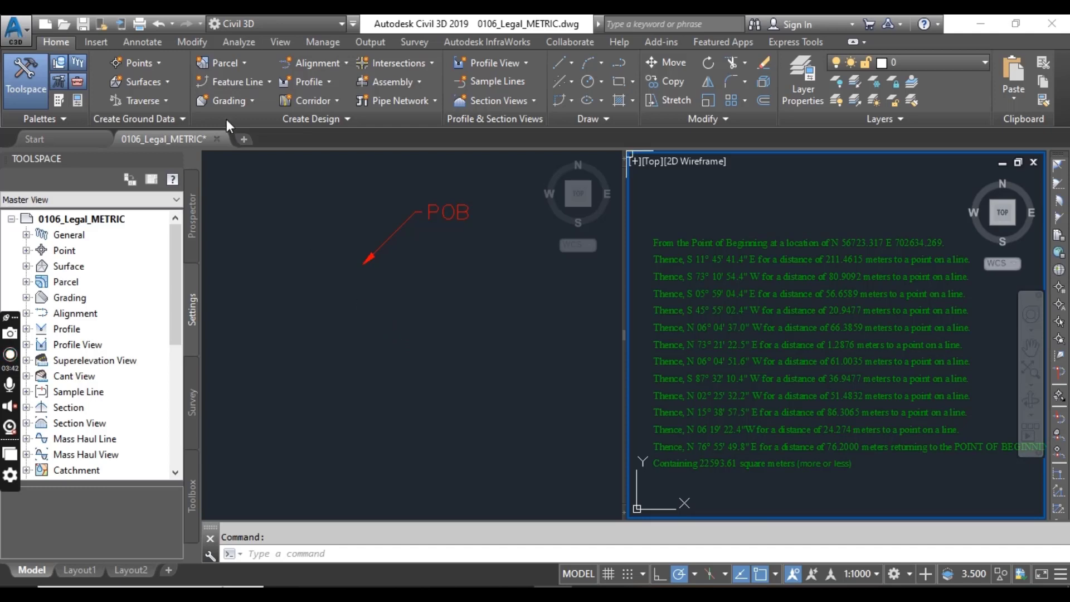
Switch the Toolspace from the Settings view to the Prospector view.
mouse_move(139, 146)
left_click(194, 217)
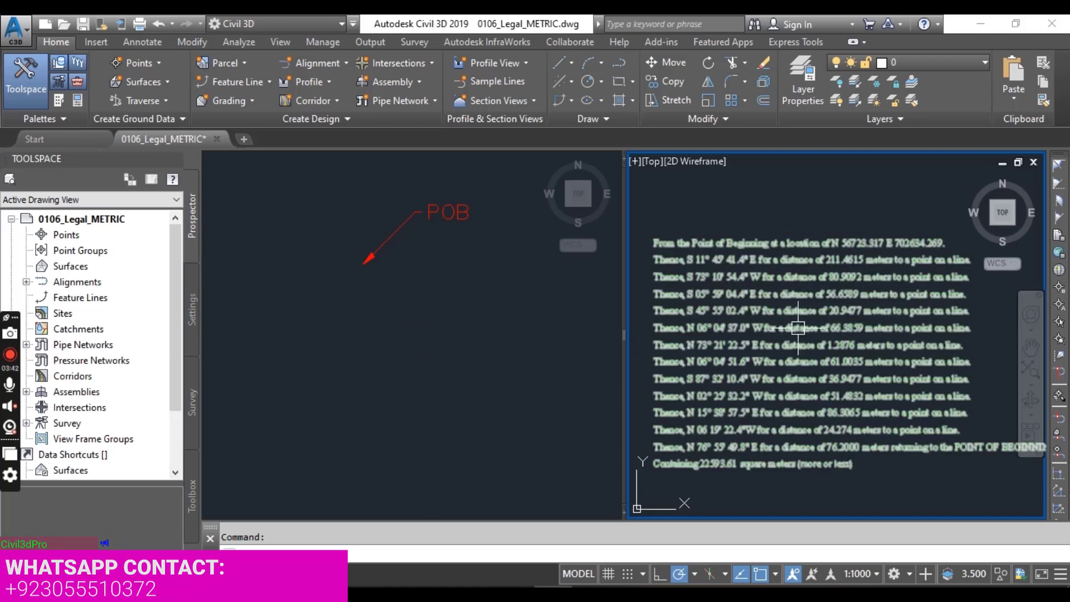
Start a Create Line by Bearing in the viewport with the POB label, with its first point at the POB arrow tip.
left_click(446, 368)
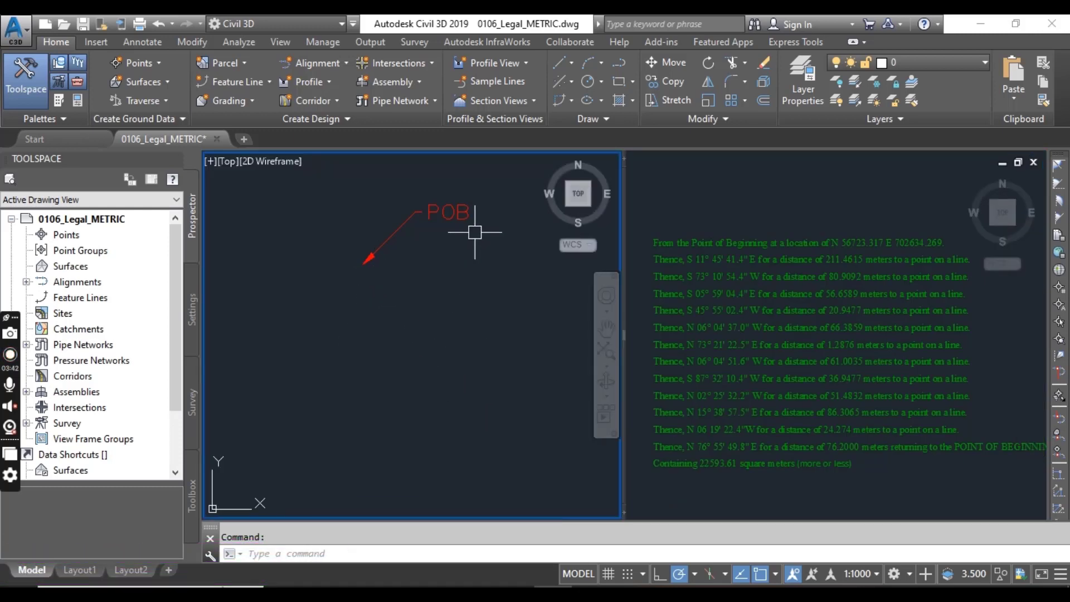
scroll(359, 253, "up", 2)
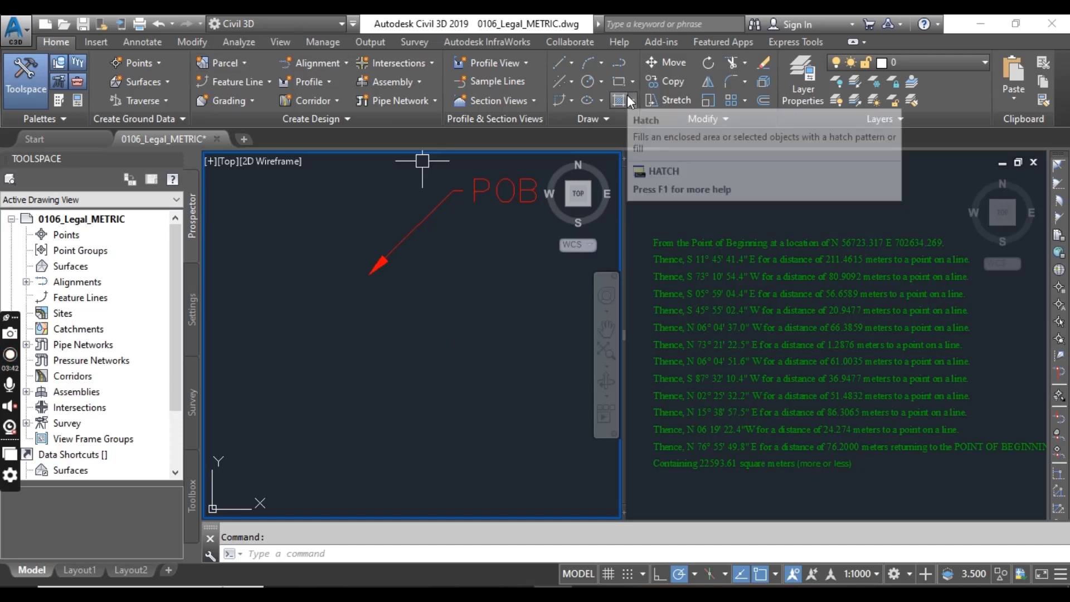
left_click(572, 66)
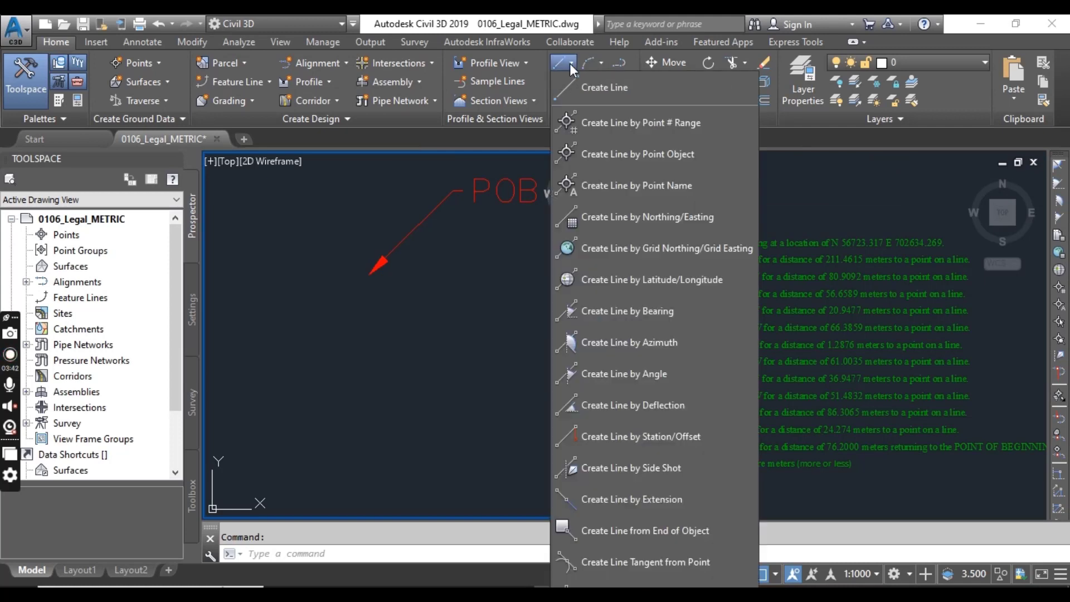
left_click(640, 313)
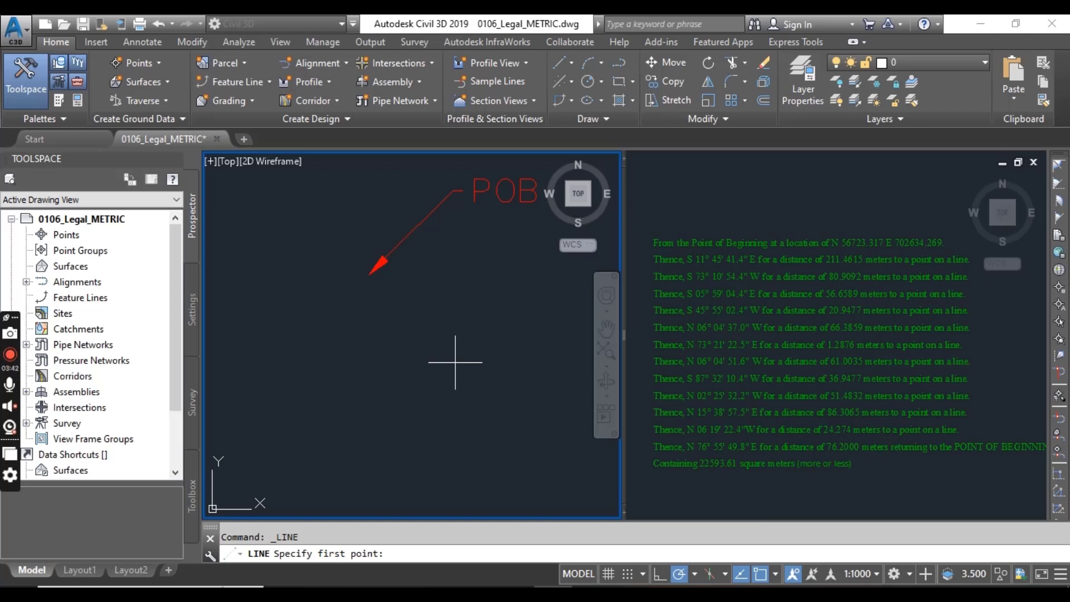
left_click(369, 274)
type("'bd")
key("Return")
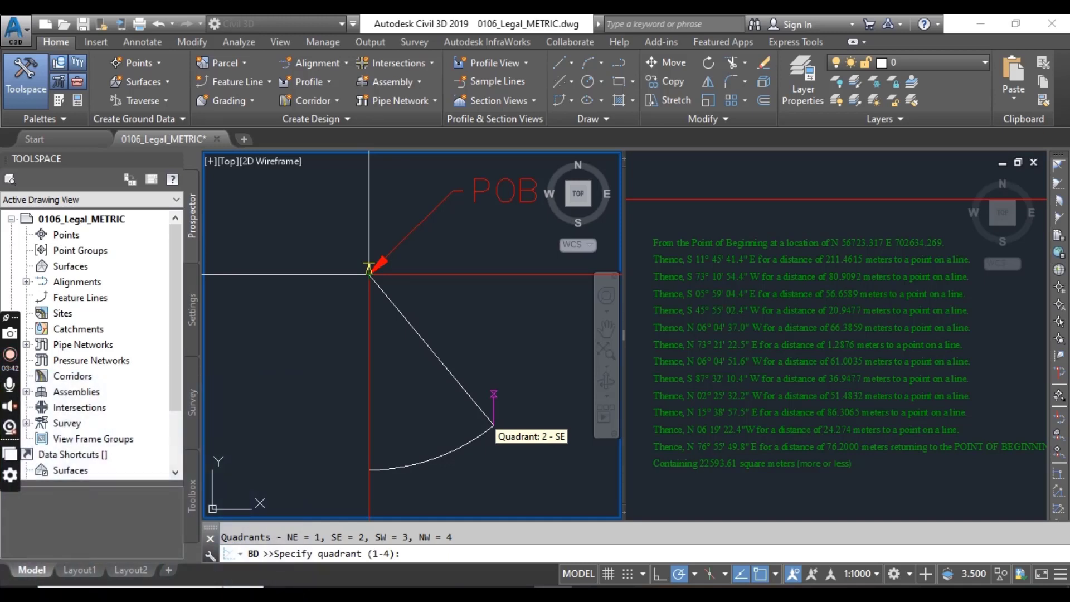
Draw the first boundary course from the POB in quadrant 2 (SE) with bearing 11.45414 and distance 211.4615 m.
scroll(430, 330, "down", 4)
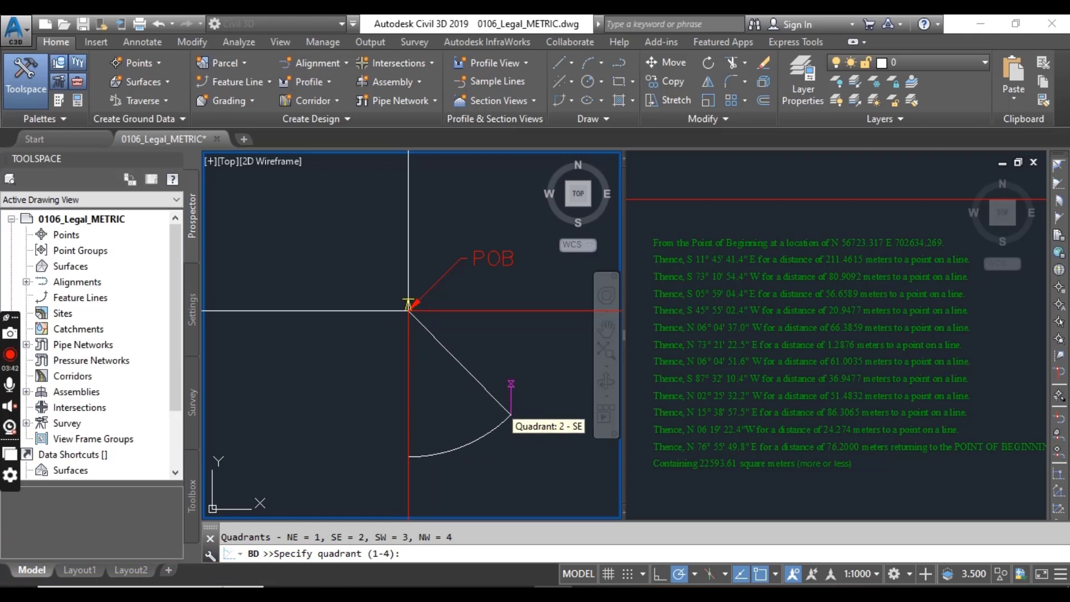
type("2")
key("Return")
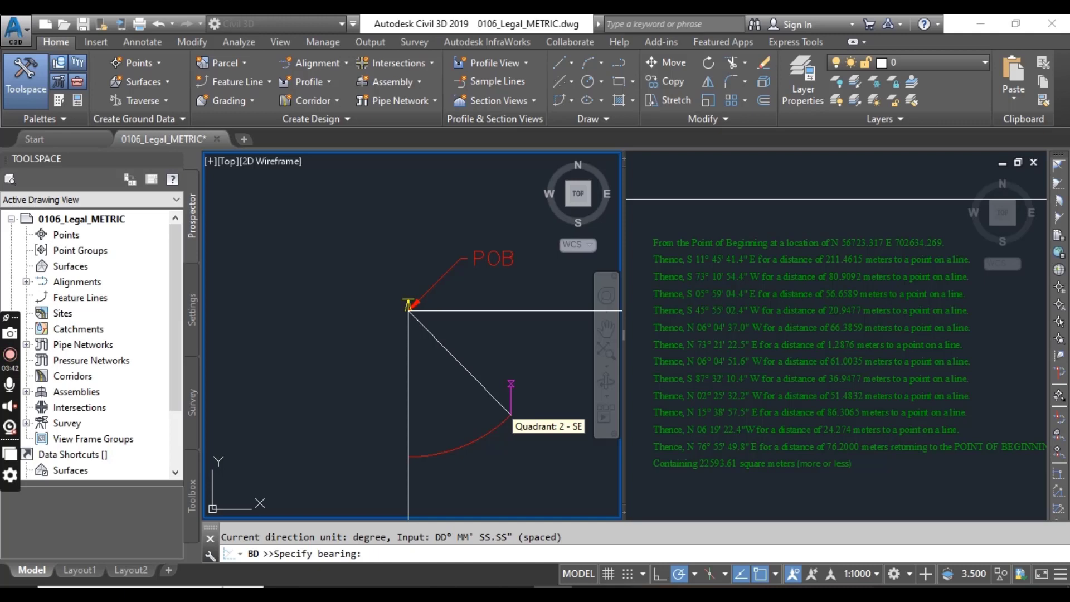
type("11")
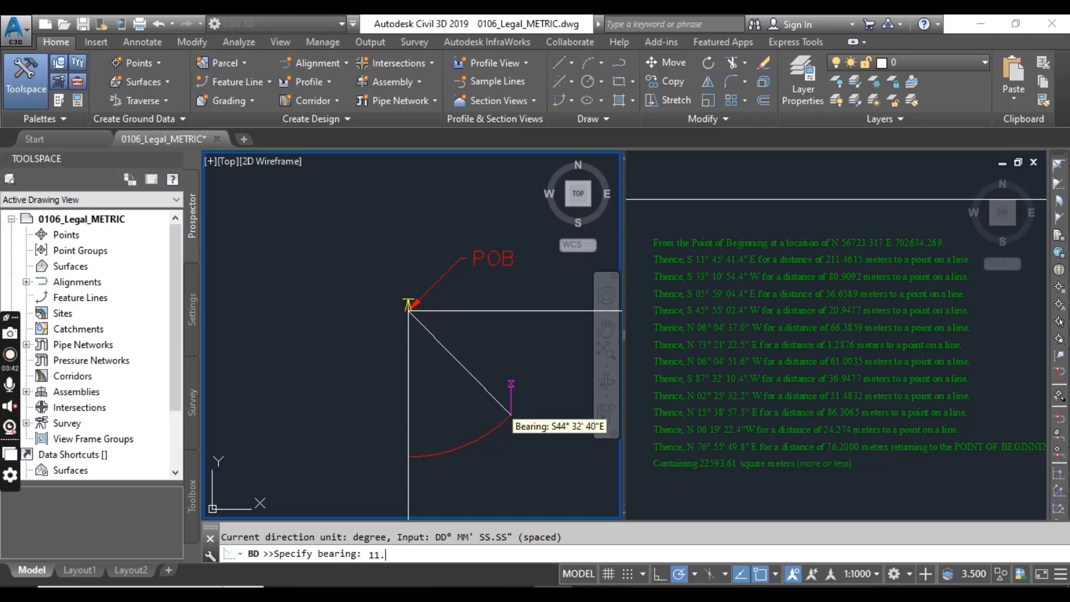
type(".45")
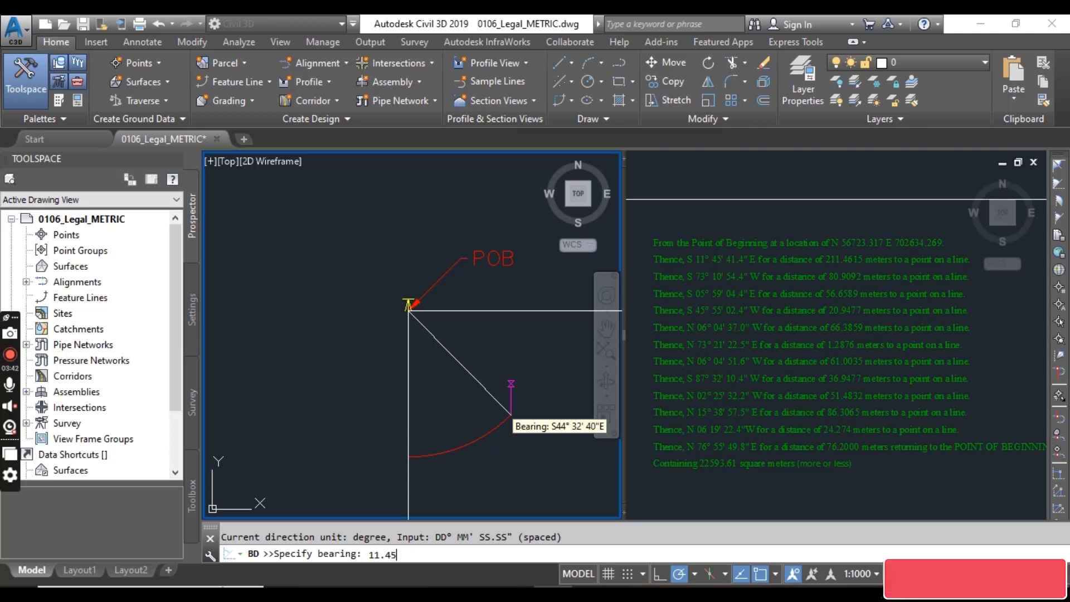
type("414")
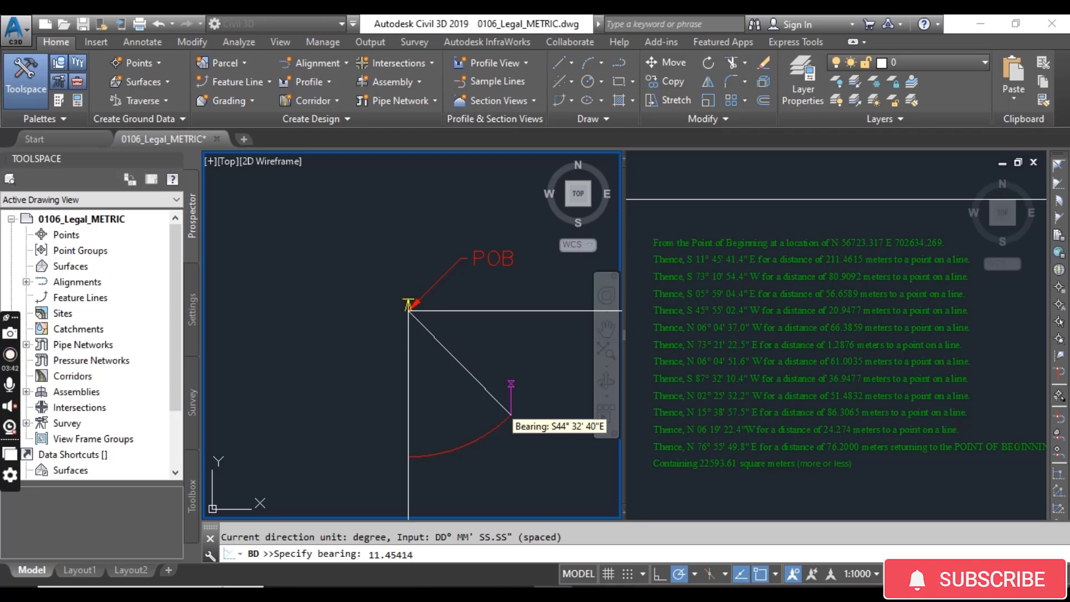
key("Return")
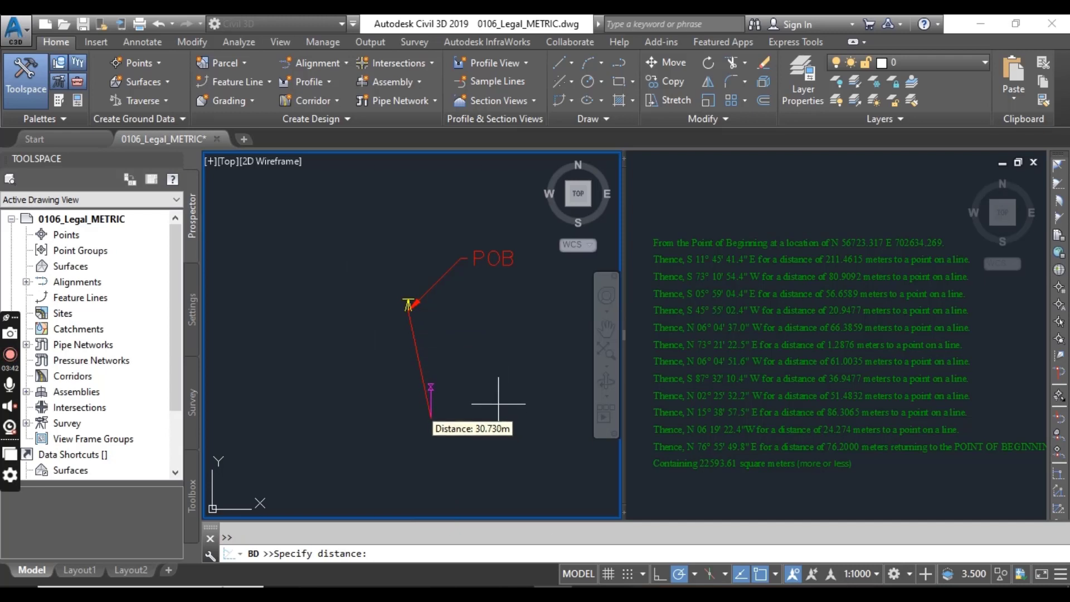
type("211.4615")
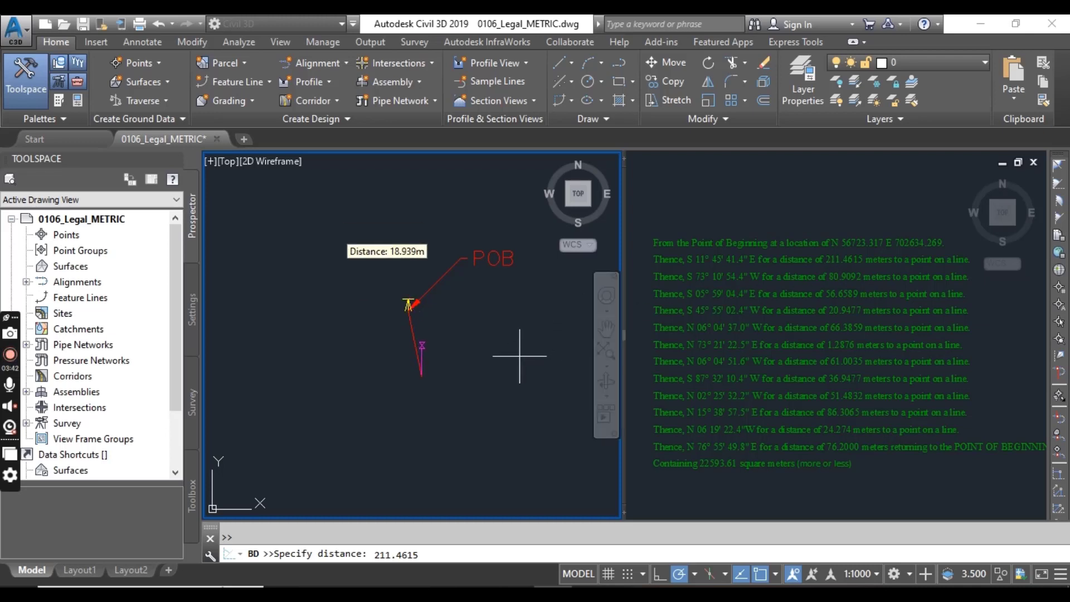
key("Return")
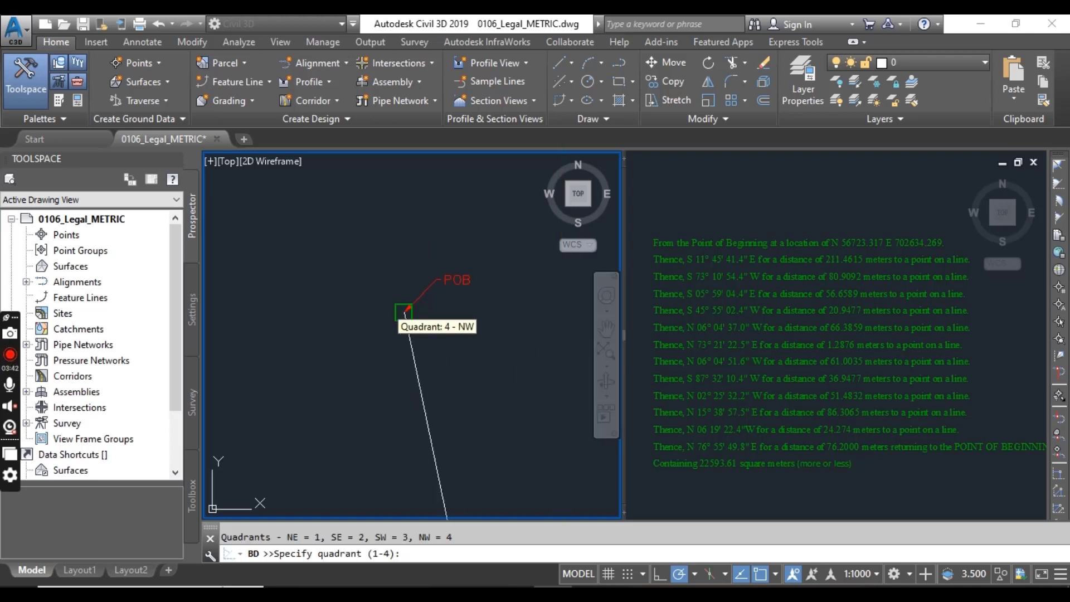
Draw the second boundary course in the SW quadrant with bearing 73d10'54.4 and distance 80.9092 m.
scroll(406, 328, "down", 4)
scroll(405, 379, "up", 3)
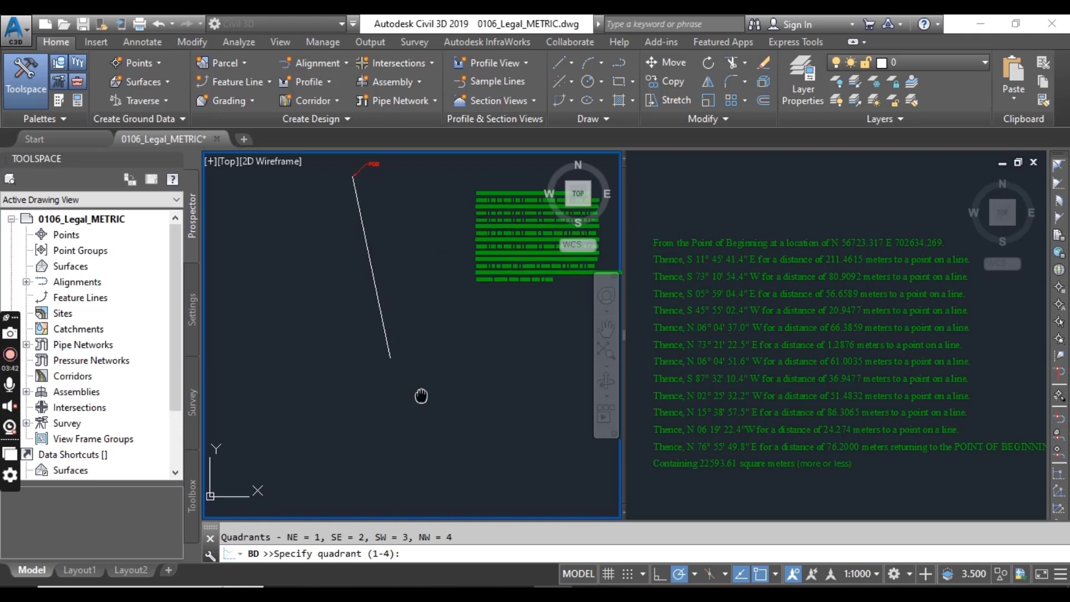
middle_click_drag(399, 357, 466, 384)
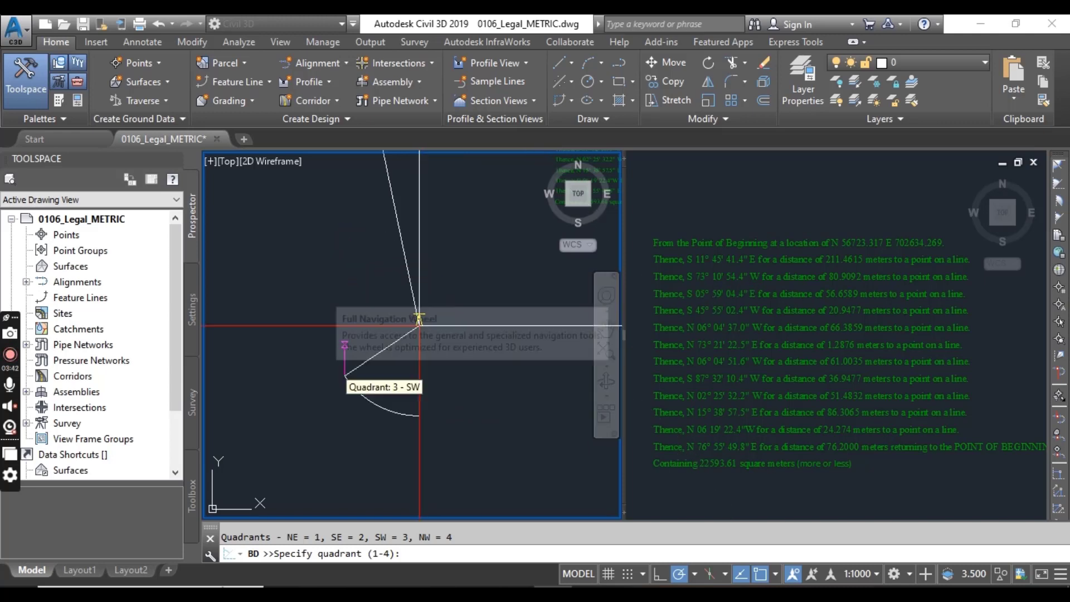
left_click(349, 400)
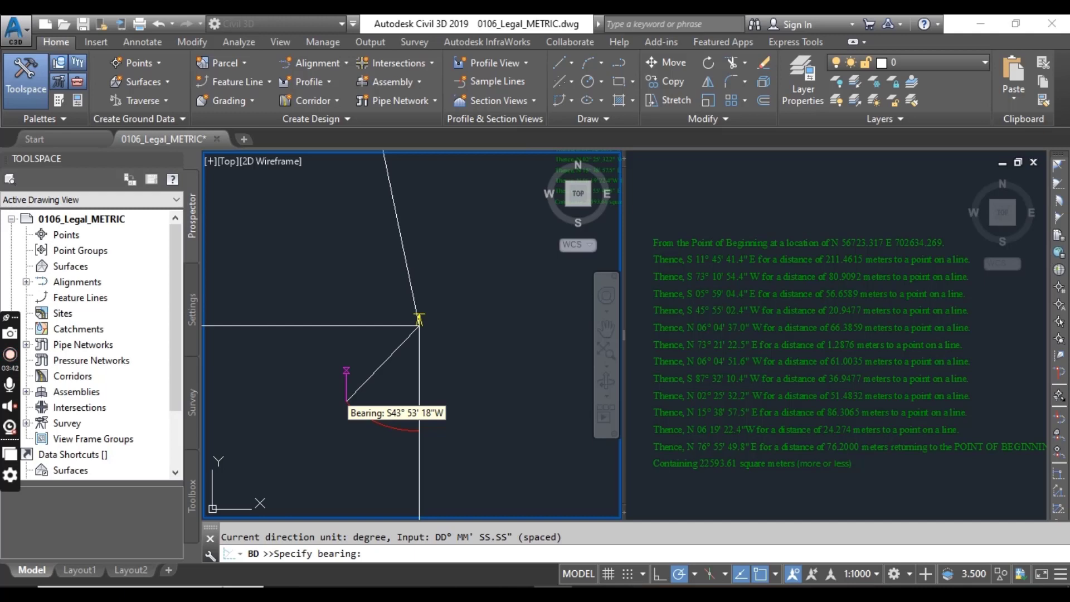
type("73d10")
type("'54.4")
key("Return")
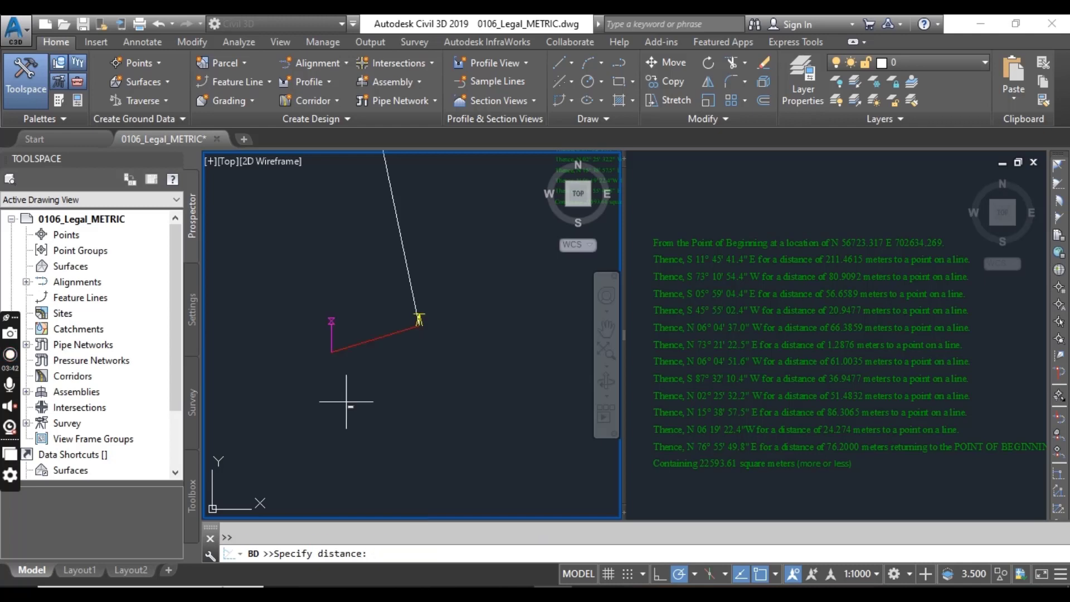
type("80")
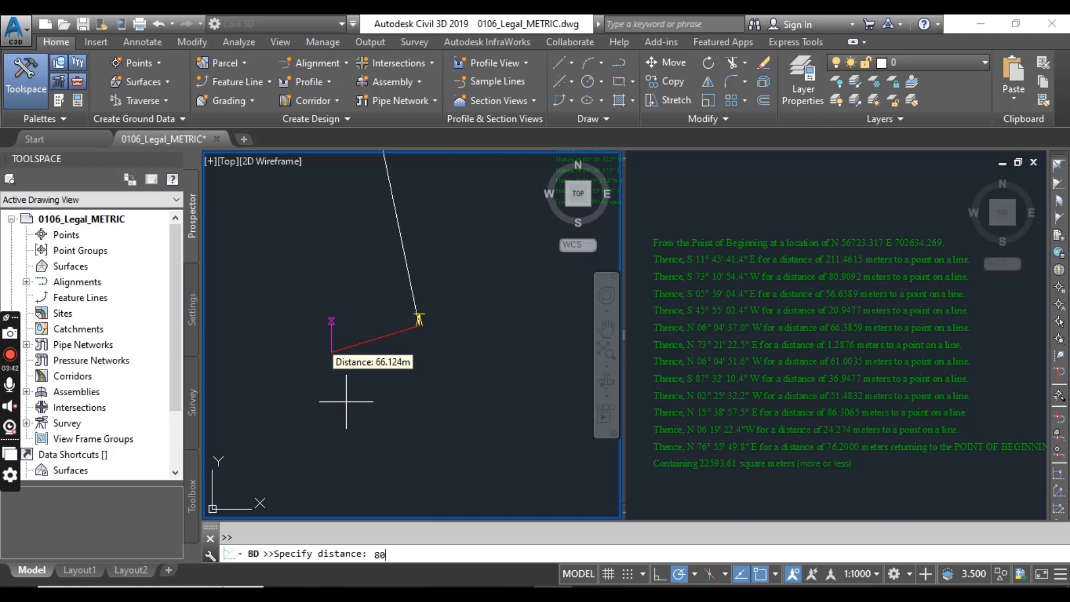
type(".9092")
key("Return")
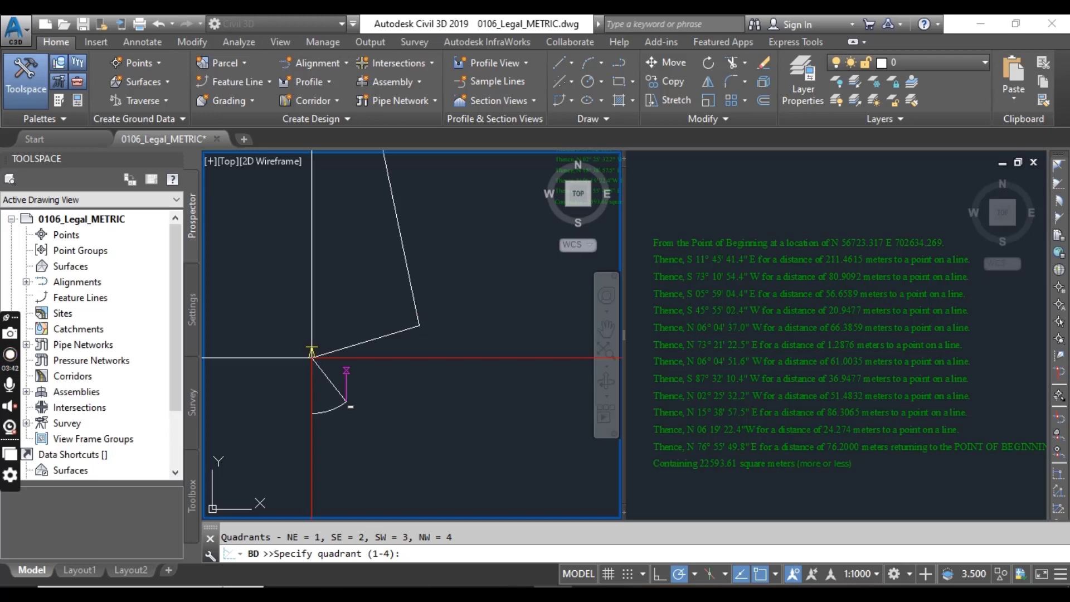
Draw the third boundary course in the SE quadrant with bearing 05d59'04.4 and distance 56.6589 m.
middle_click_drag(357, 417, 423, 398)
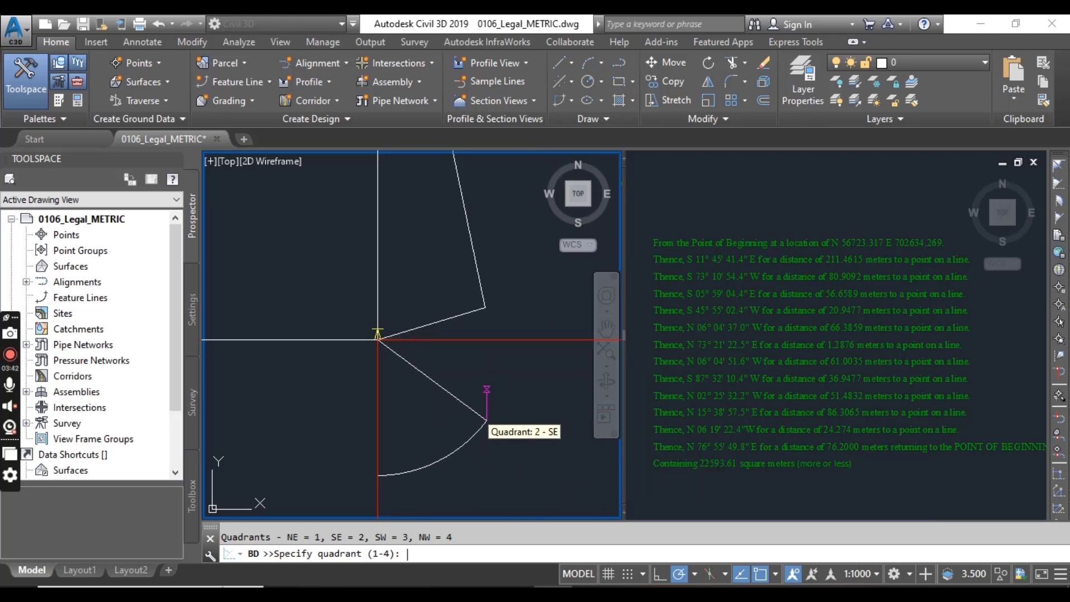
left_click(486, 419)
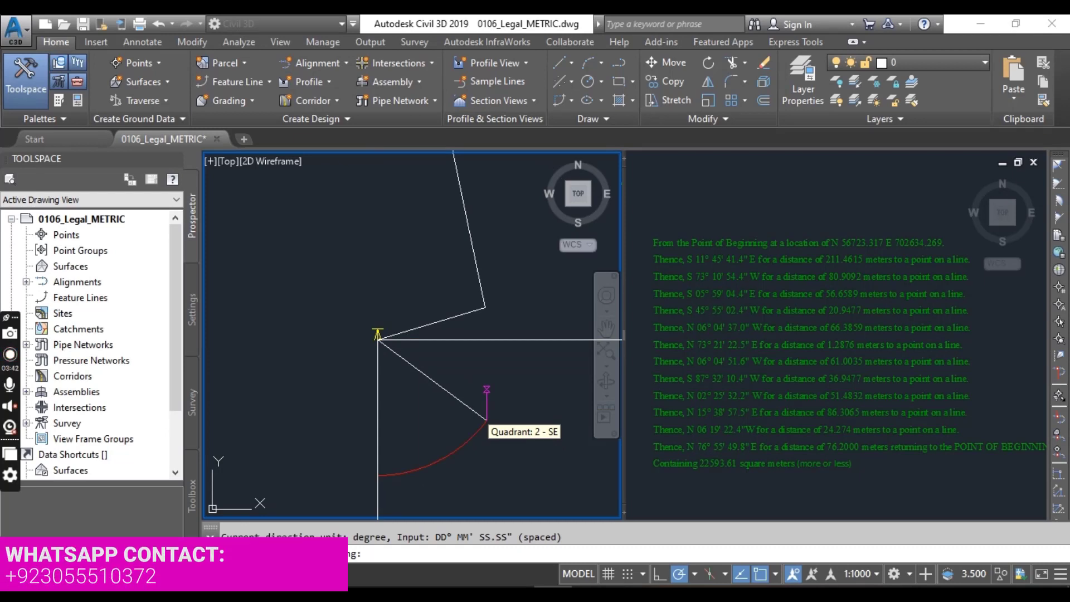
type("05")
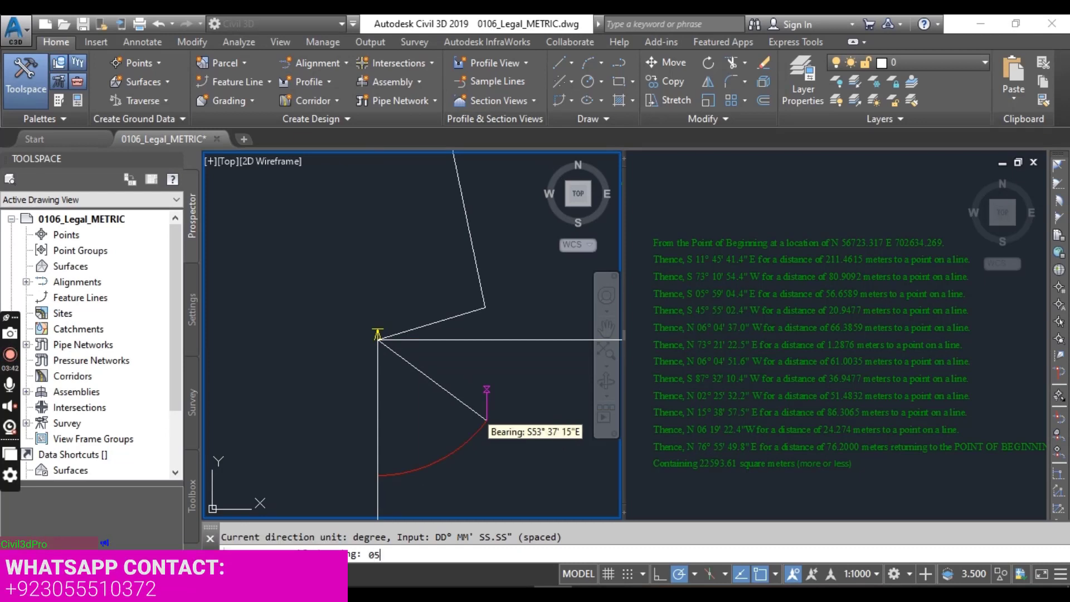
type("d")
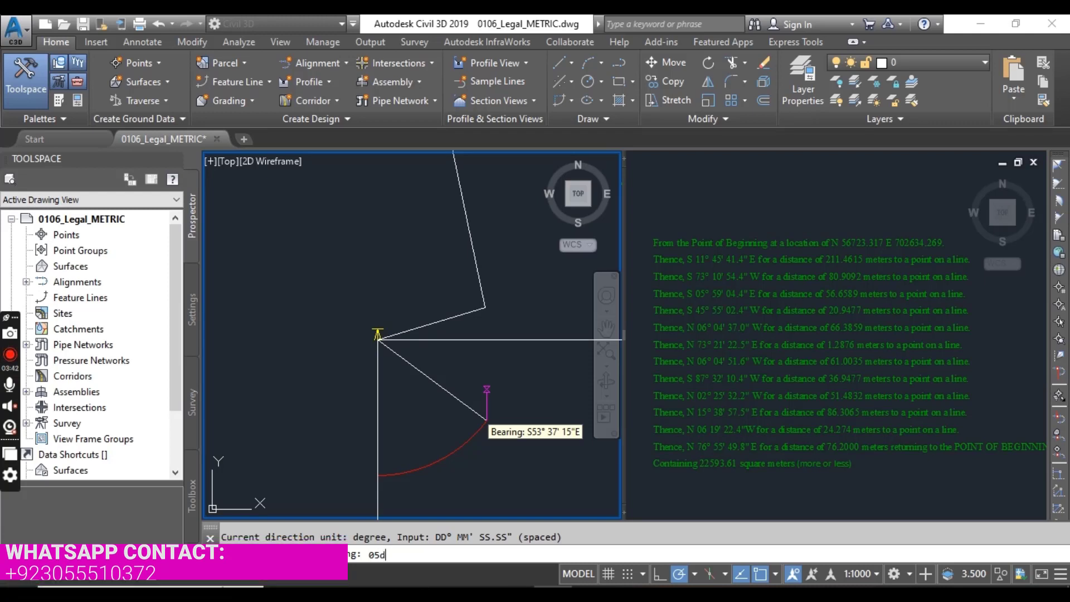
type("59'")
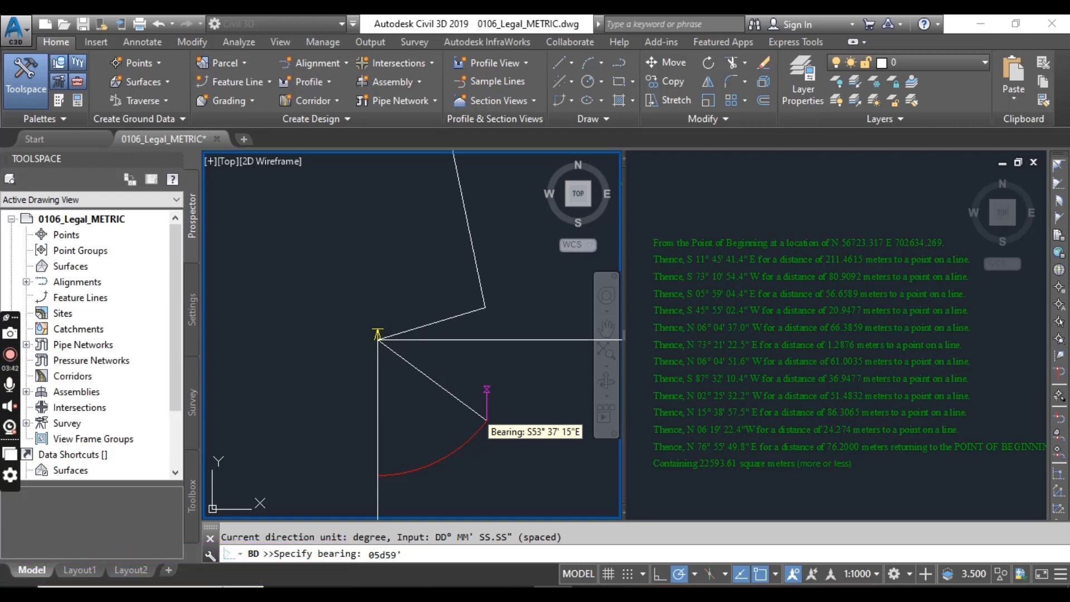
type("04.4")
key("Return")
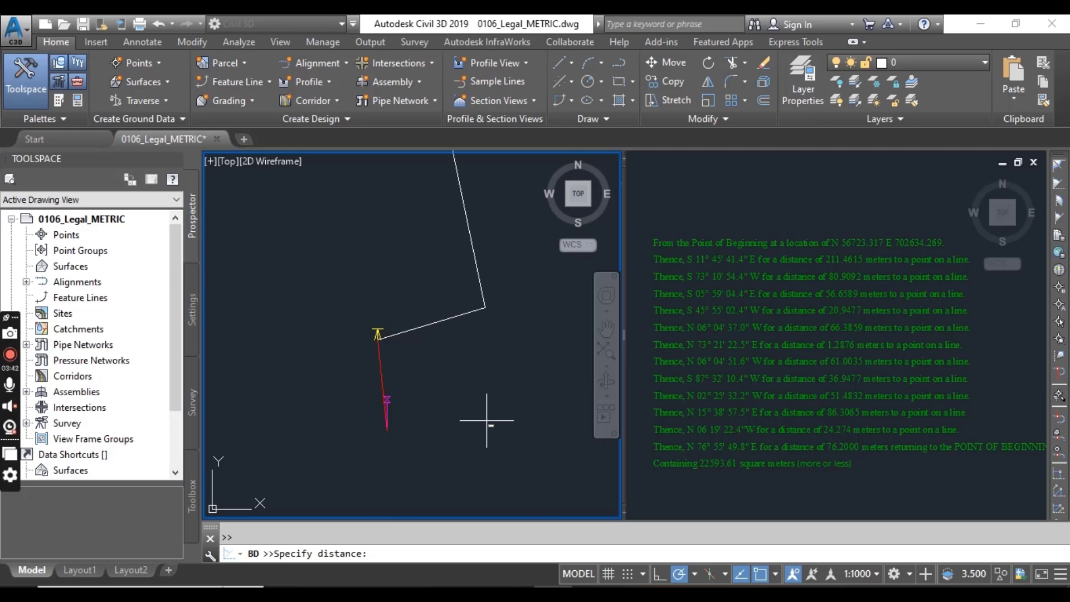
type("56.")
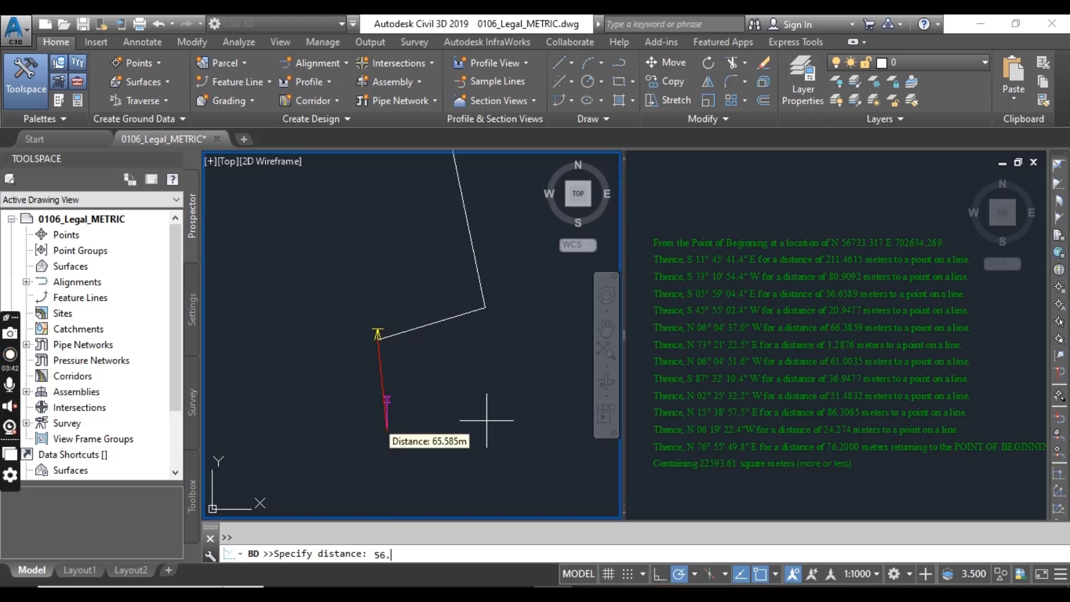
type("6589")
key("Return")
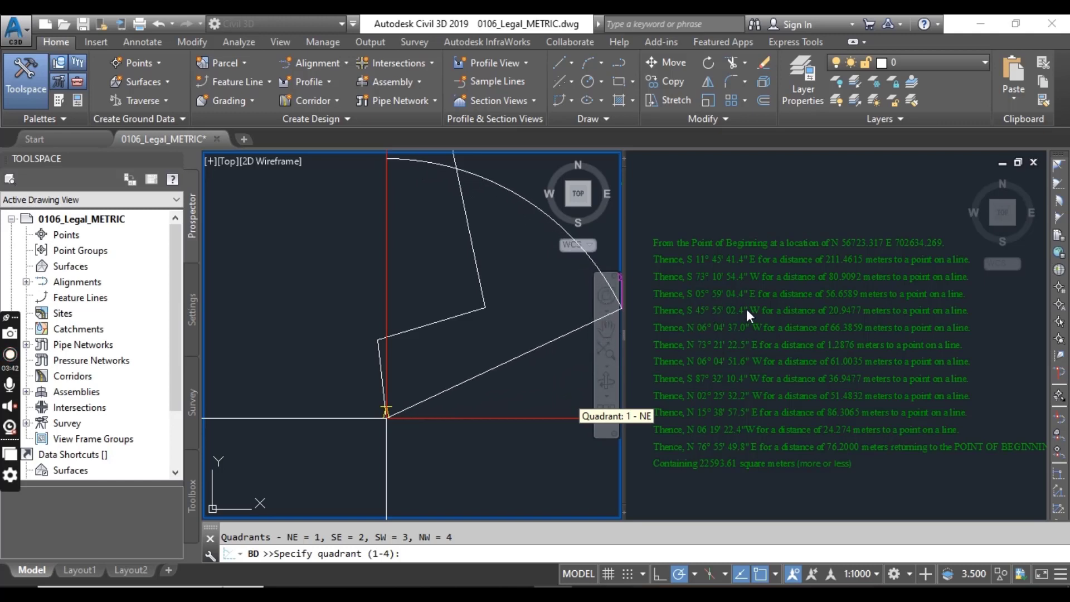
Draw the fourth boundary course in the SW quadrant with bearing 45d55'02.4" and distance 20.9477 m.
left_click(326, 464)
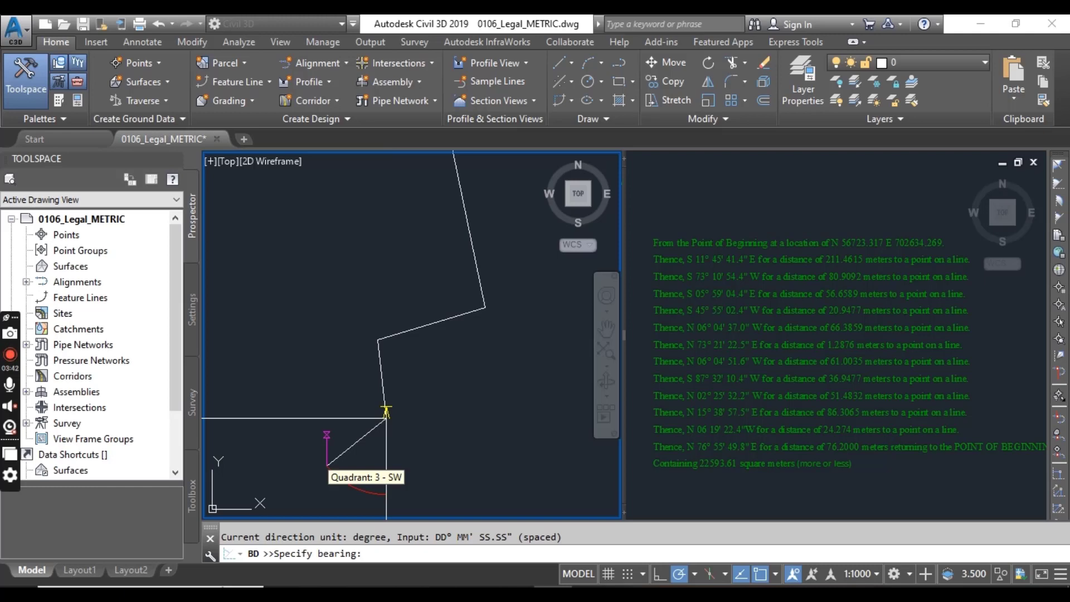
type("45d55'02.4\"")
key("Return")
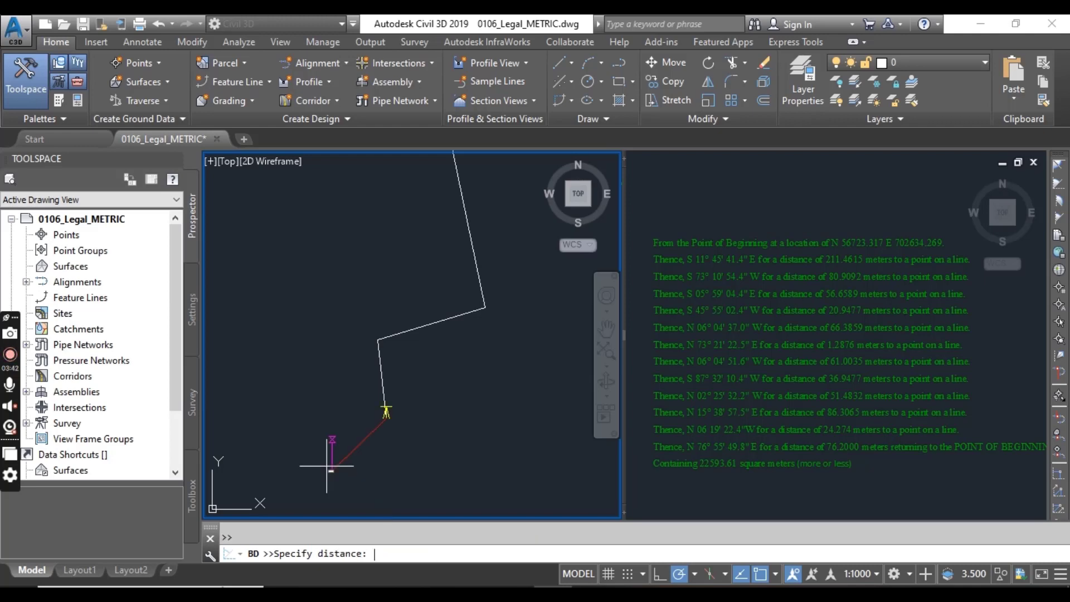
type("20.")
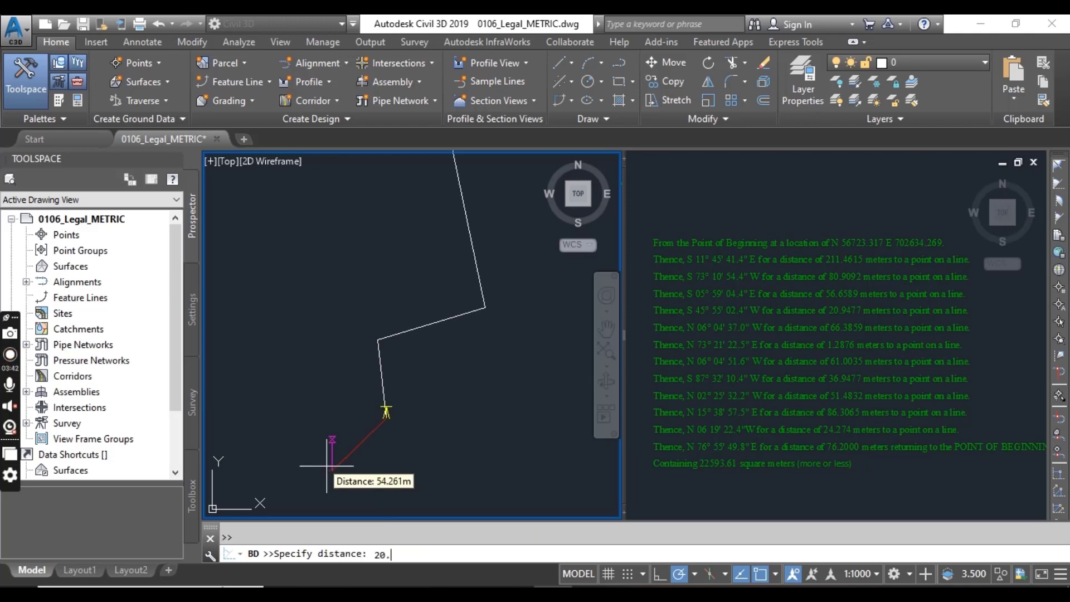
type("9477")
key("Return")
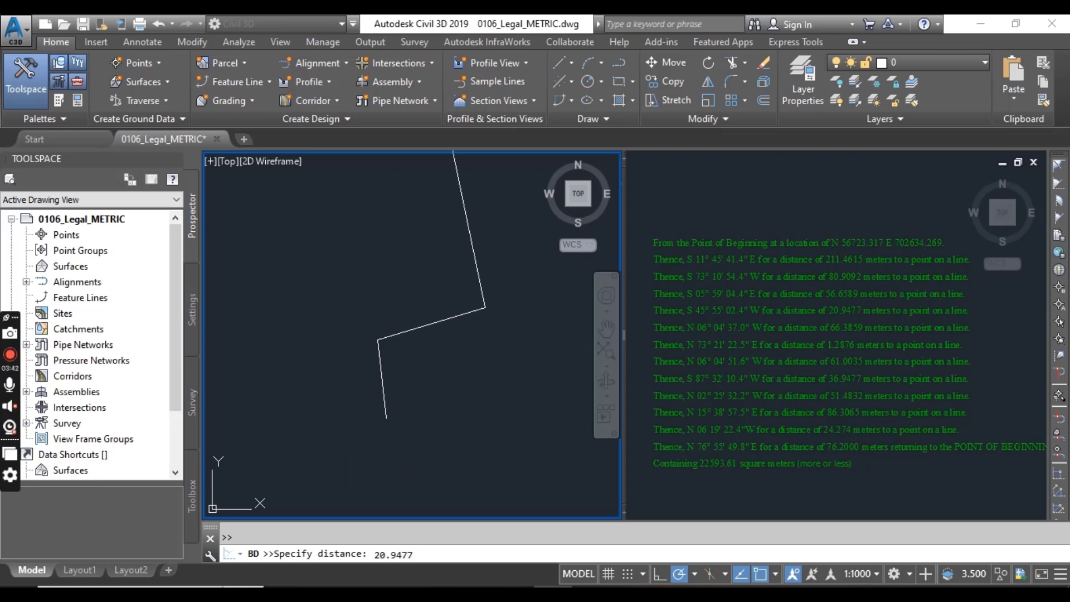
middle_click_drag(310, 416, 346, 374)
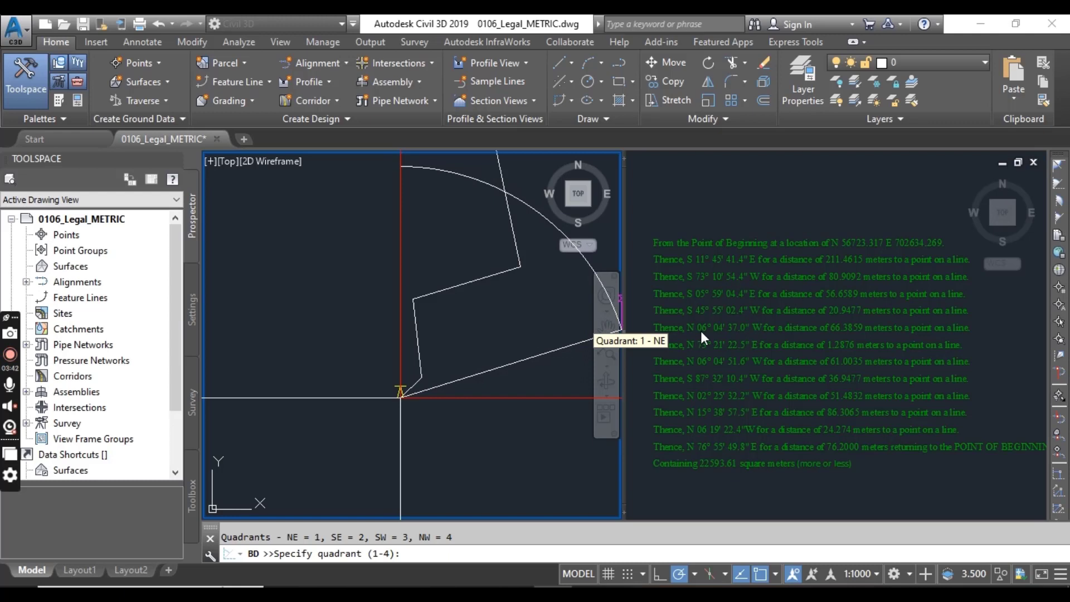
Draw the fifth boundary course in the NW quadrant with bearing 06d04'37" and distance 66.3859 m.
left_click(313, 310)
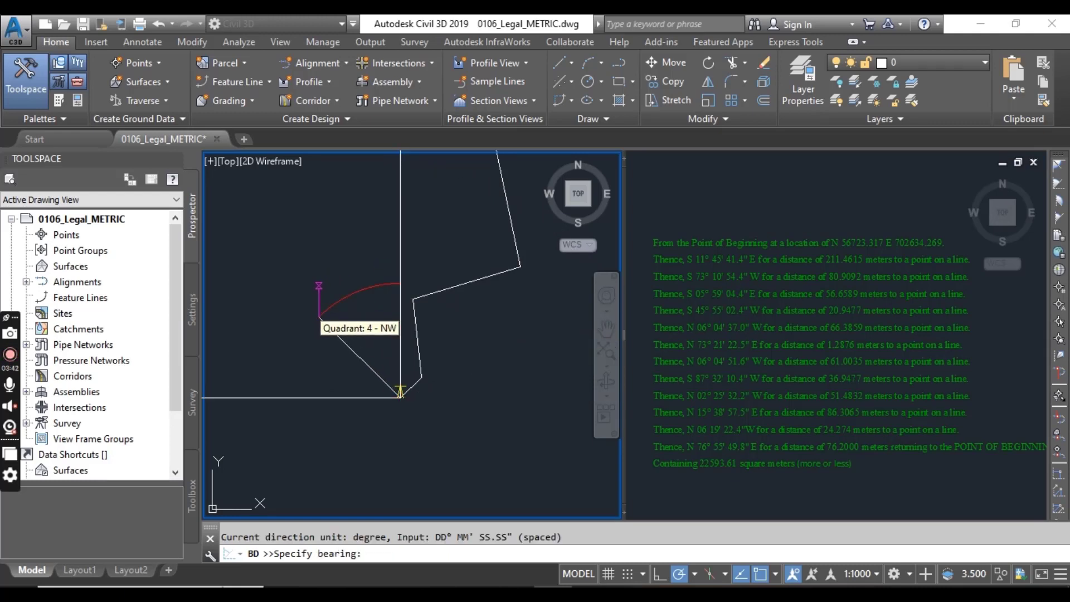
type("06")
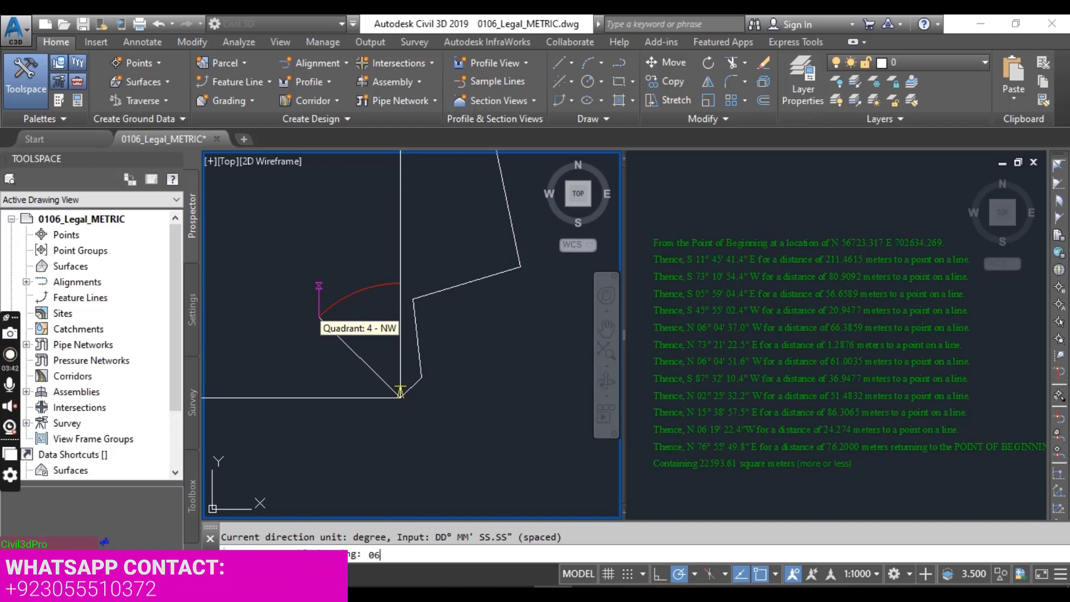
type("d04'")
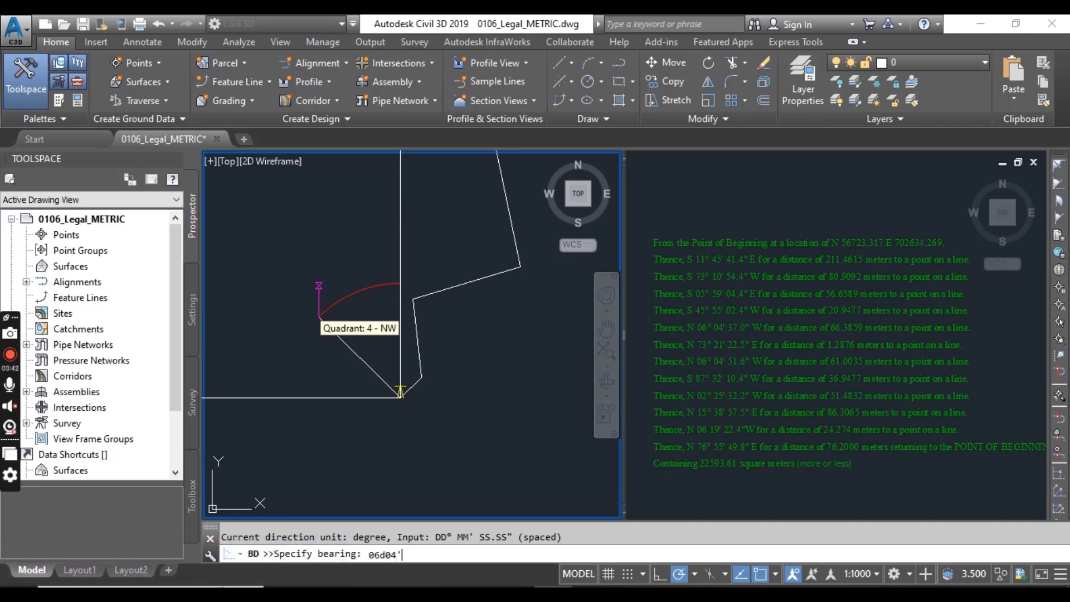
type("37\"")
key("Return")
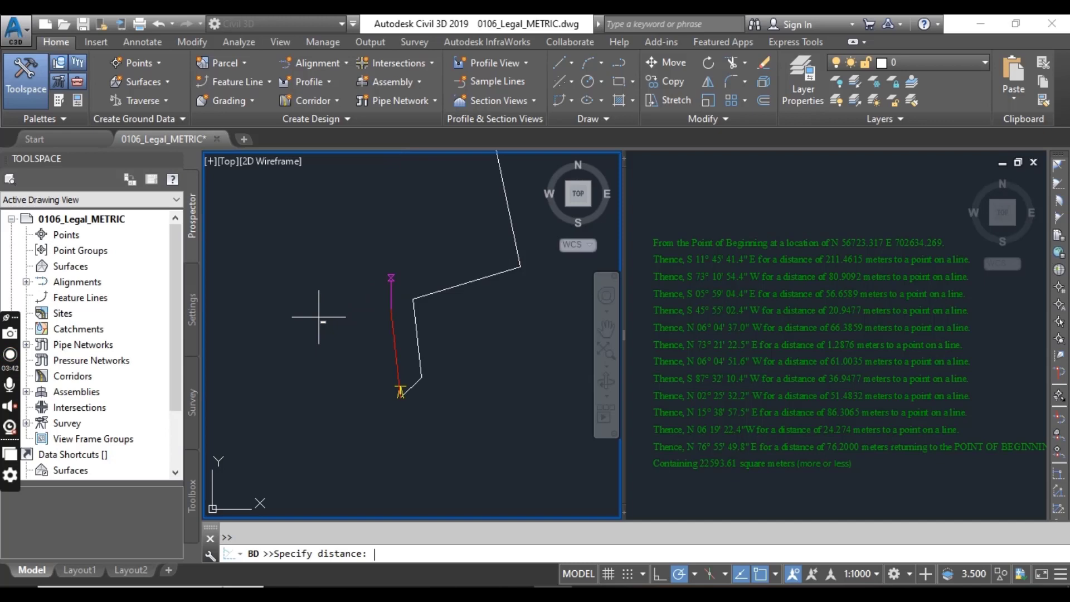
type("66.")
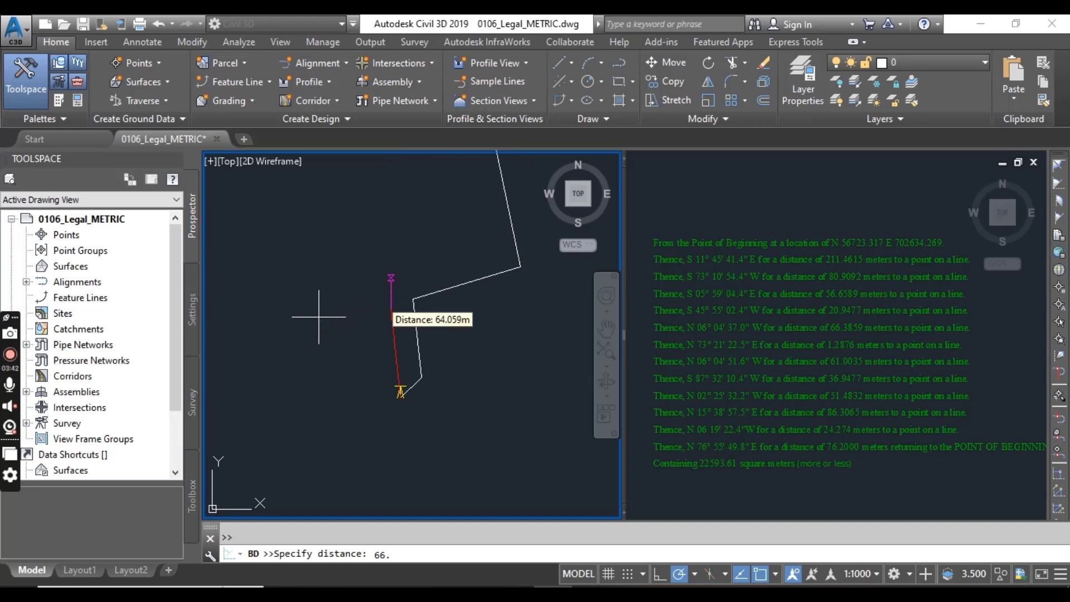
type("3859")
key("Return")
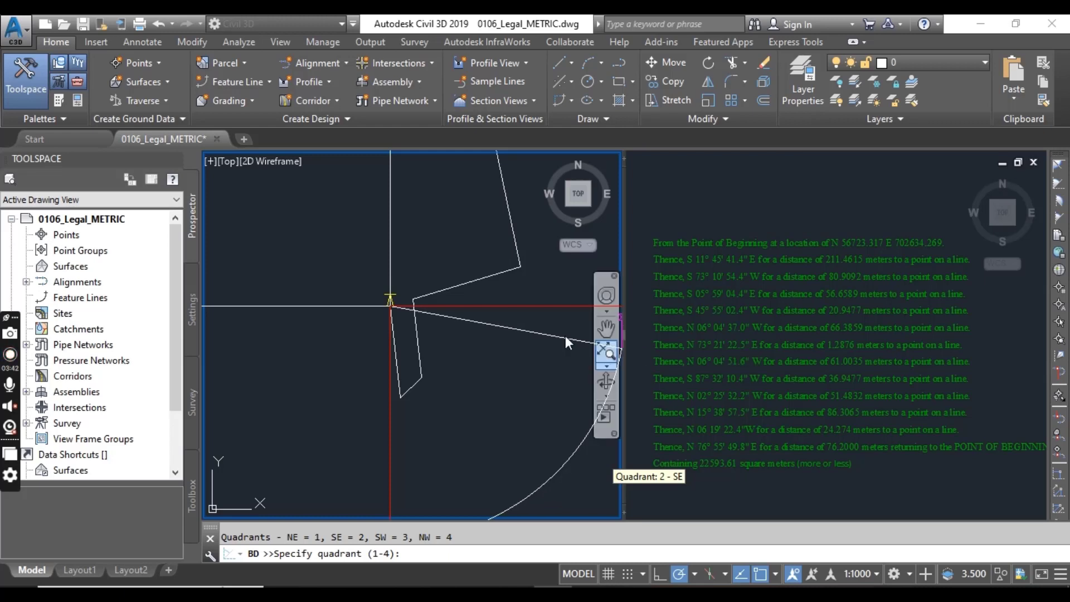
Draw the sixth boundary course in the NE quadrant with bearing 73d21'22.5" and distance 1.2876 m.
left_click(456, 249)
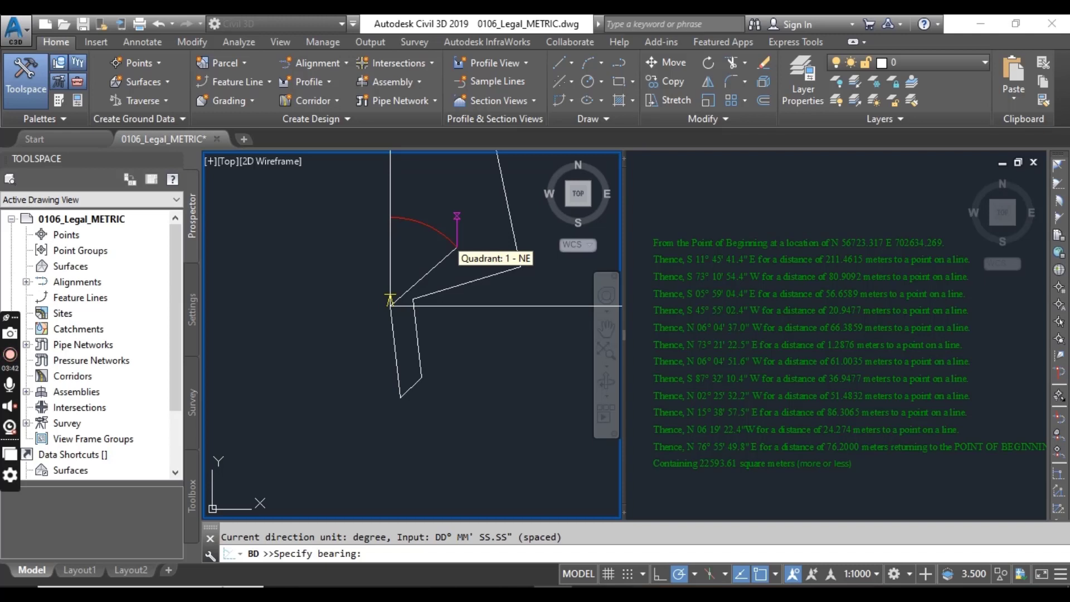
type("73d21'22.5")
key("Return")
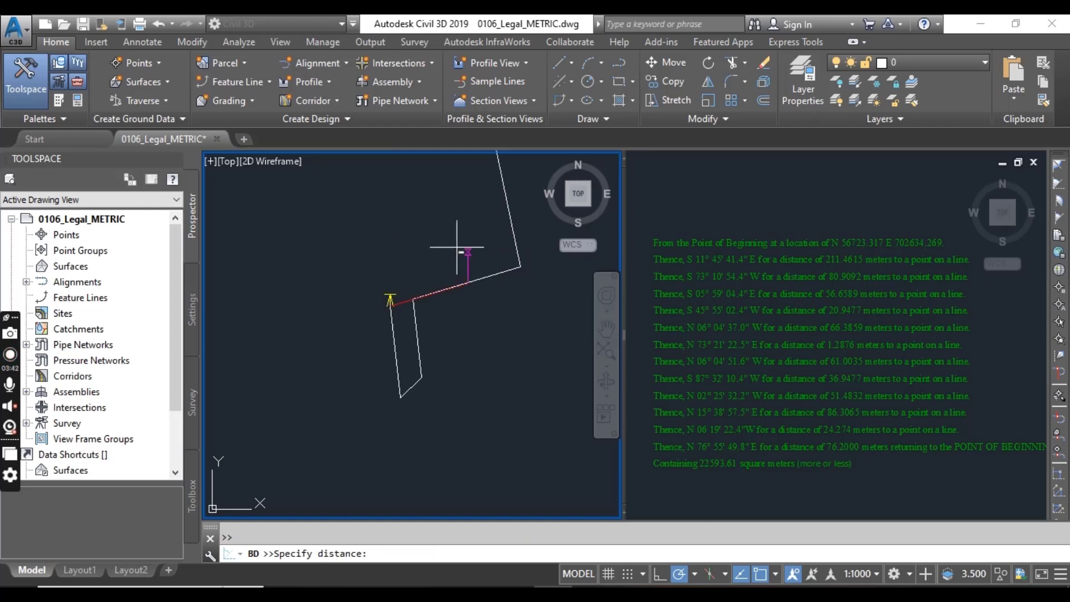
type("1.2876")
key("Return")
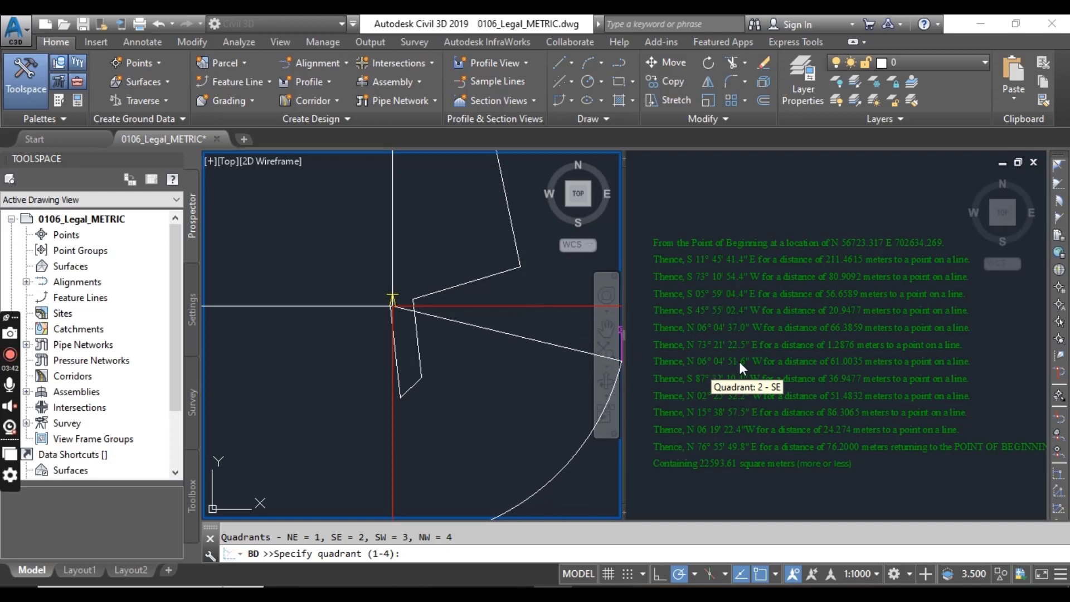
Draw the seventh boundary course in the NW quadrant with bearing 06d04'51.6" and distance 61.0035 m.
left_click(332, 262)
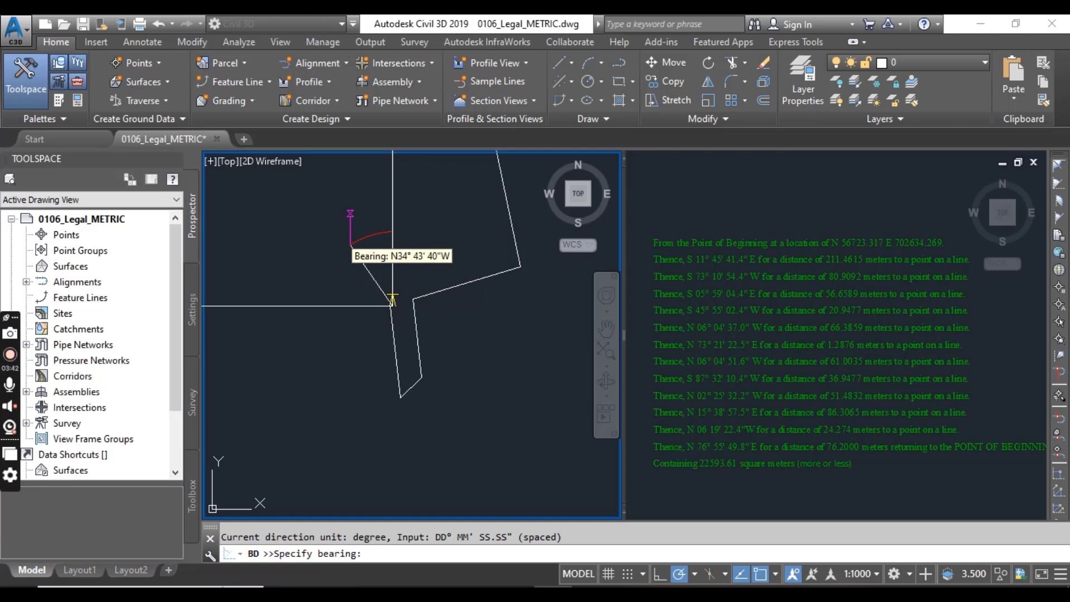
type("06d04'51.6\"")
key("Return")
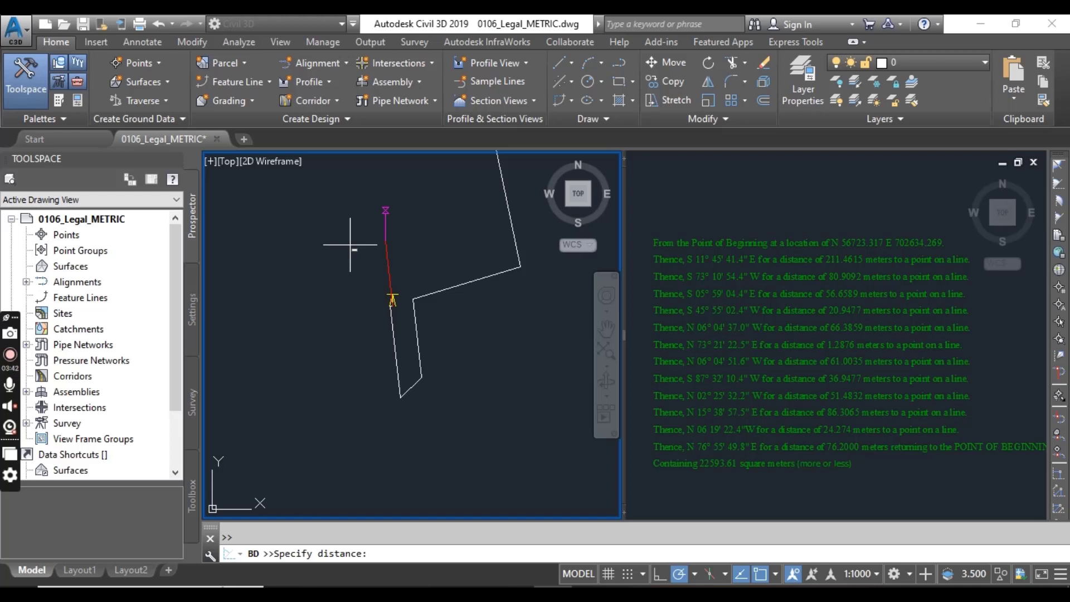
type("61")
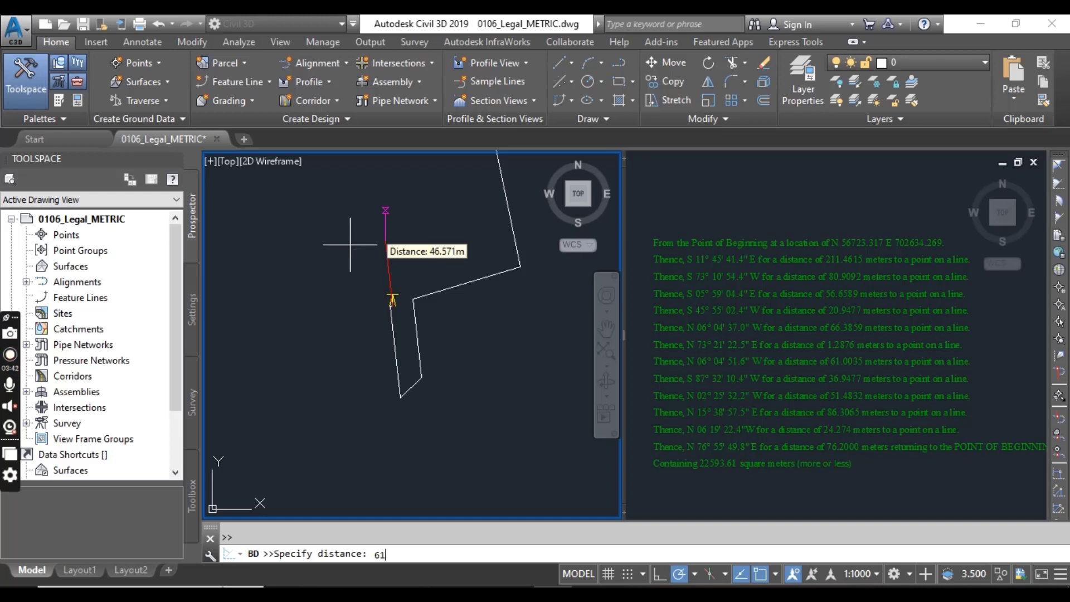
type(".0035")
key("Return")
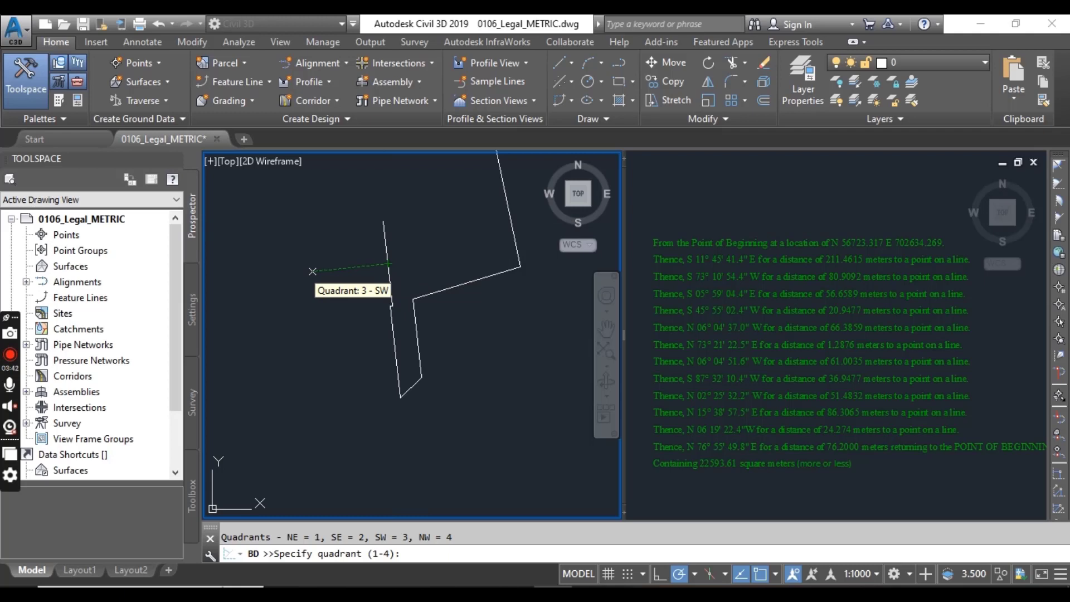
Draw the eighth boundary course in the SW quadrant with bearing 87d32'10.4" and distance 36.9477 m.
left_click(312, 277)
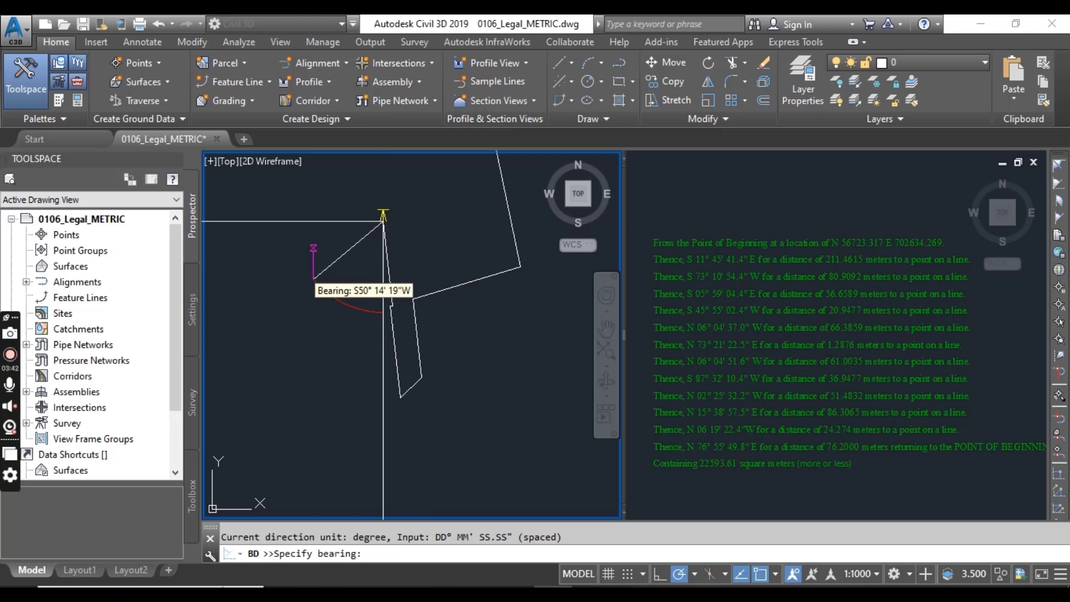
type("87d32'10.4\"")
key("Return")
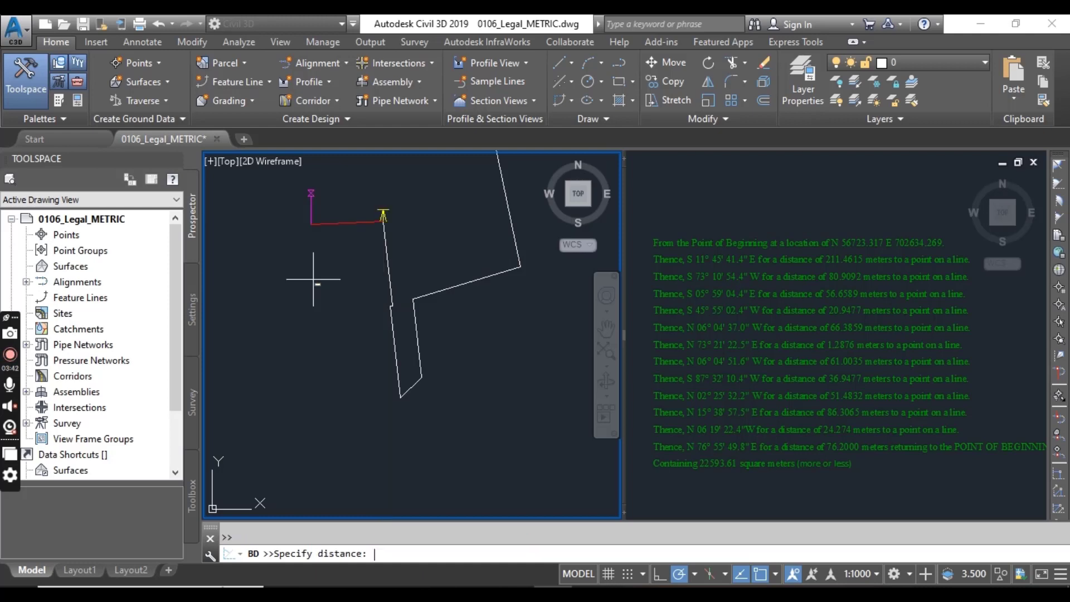
type("36.")
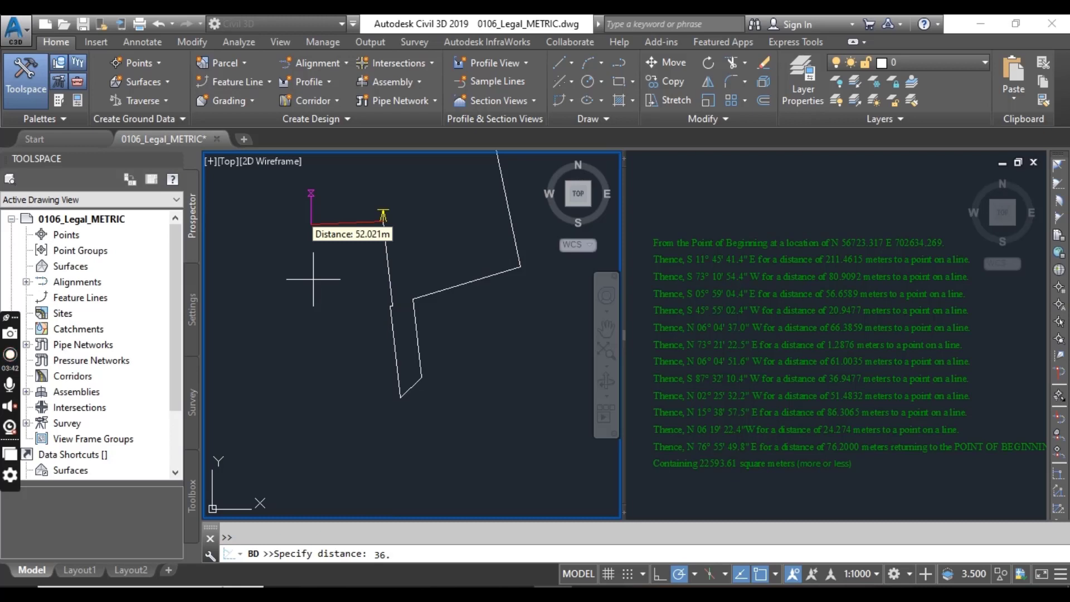
type("9477")
key("Return")
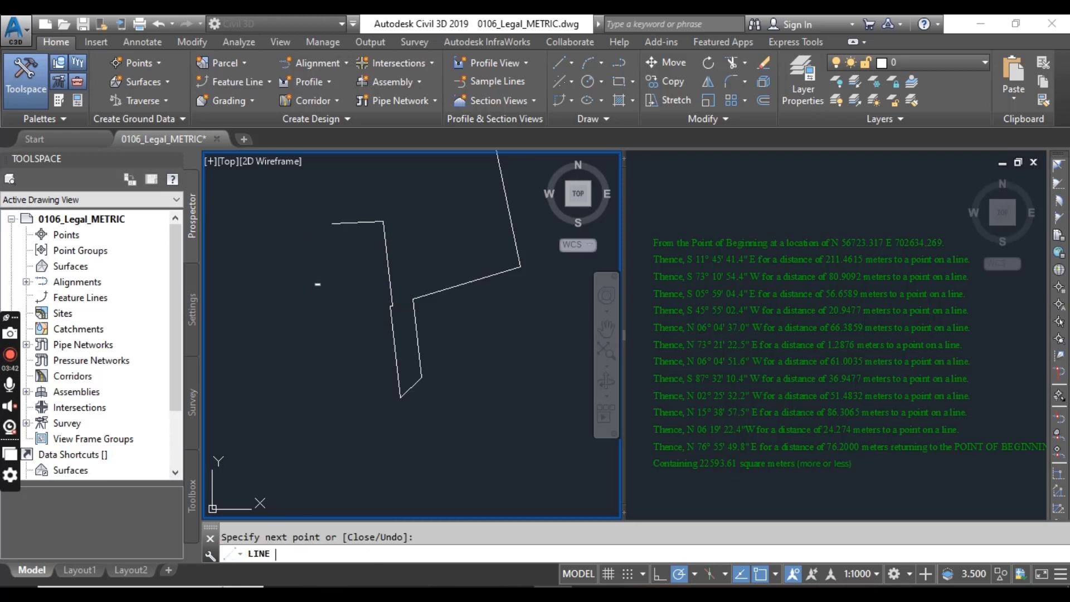
Draw the ninth boundary course in the NW quadrant with bearing 02d25'32.2" and distance 51.4832 m.
middle_click_drag(333, 220, 350, 359)
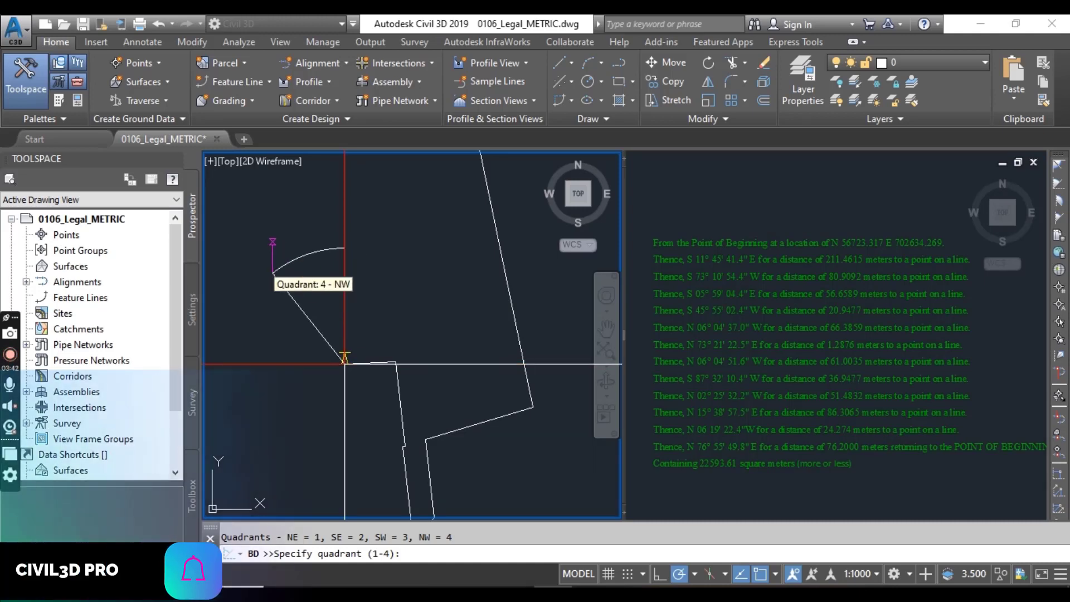
left_click(273, 272)
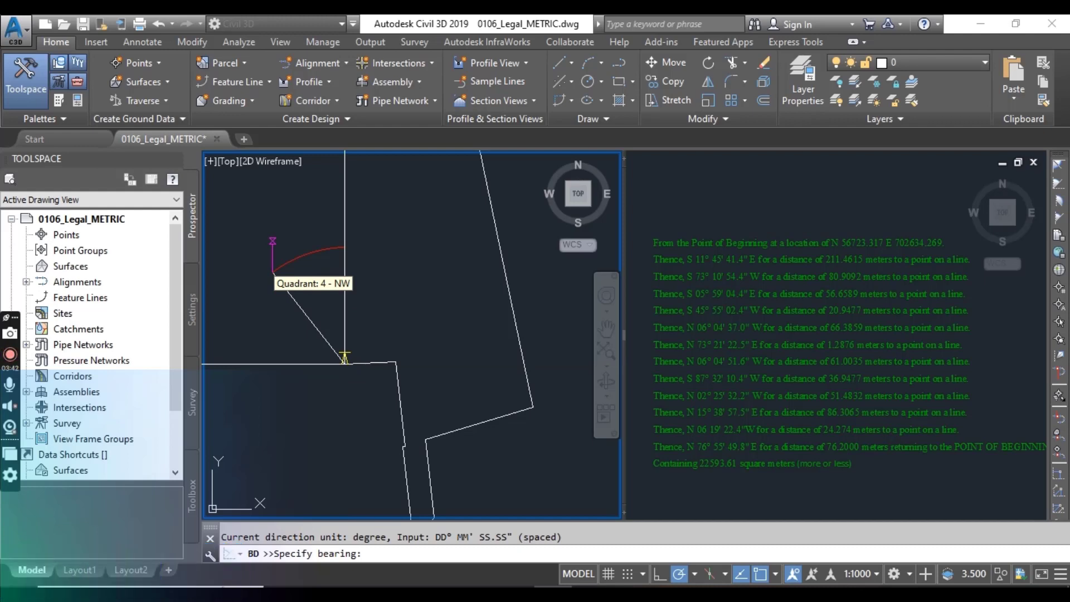
type("02d25'")
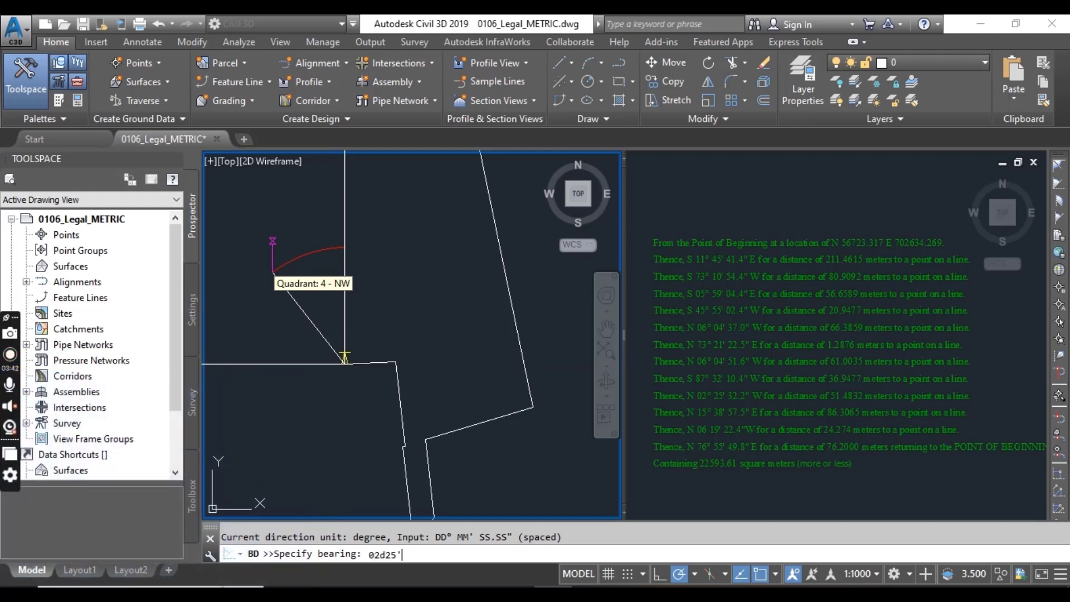
type("32.2\"")
key("Return")
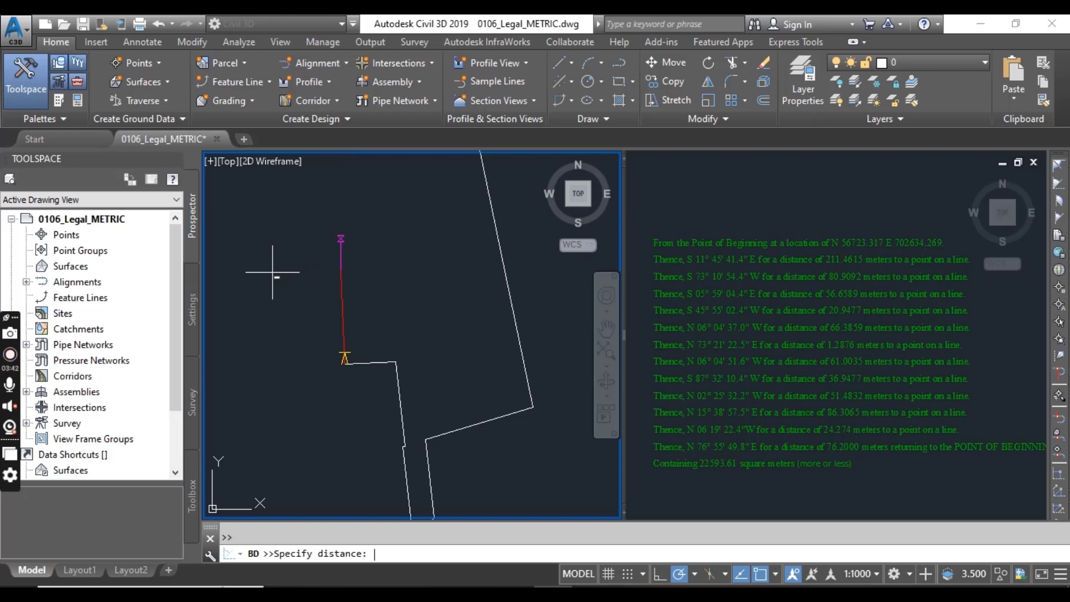
type("51")
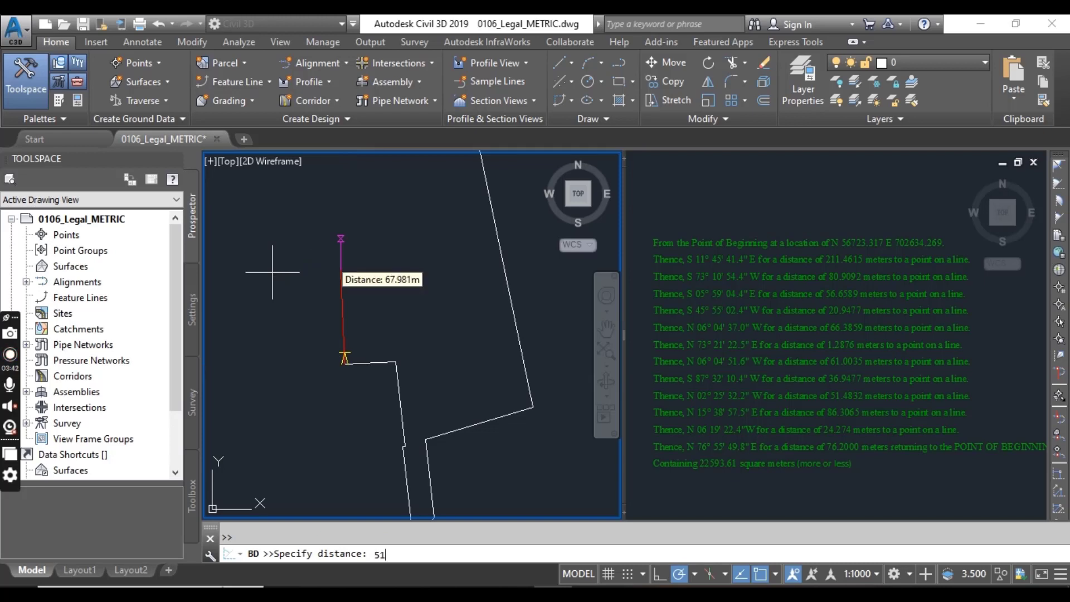
type(".4832")
key("Return")
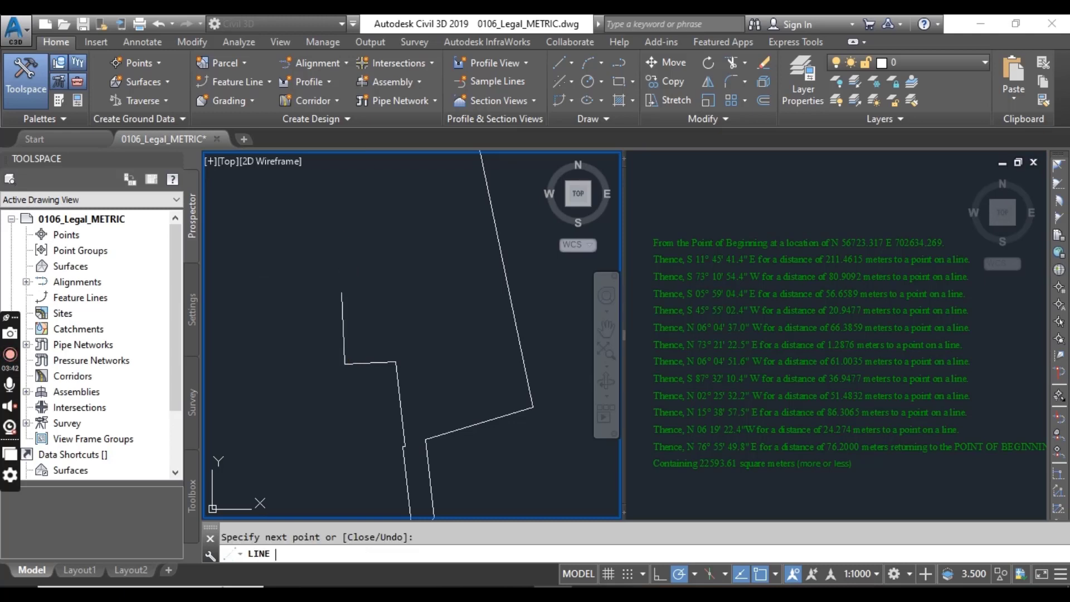
Draw the tenth boundary course in the NE quadrant with bearing 15d38'57.5" and distance 86.3065 m.
scroll(383, 311, "down", 2)
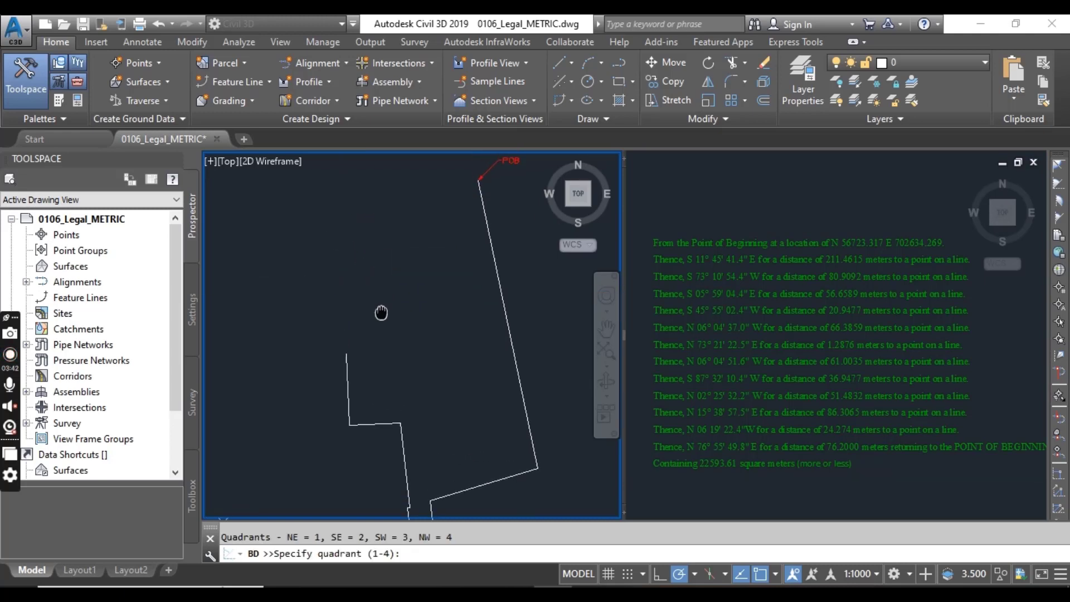
scroll(382, 311, "up", 2)
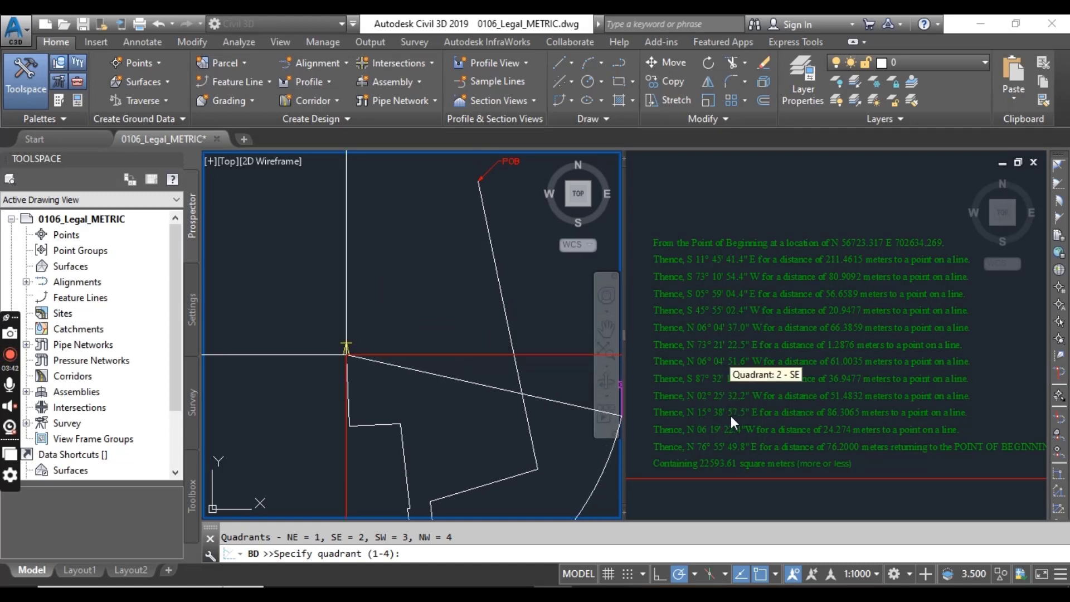
left_click(429, 306)
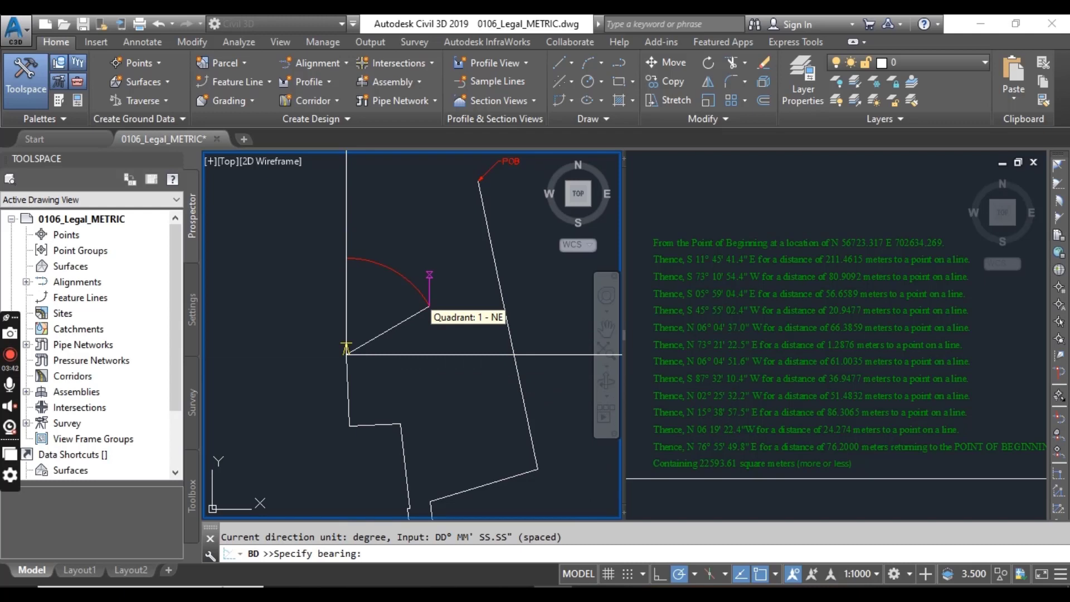
type("15d38'57.5\"")
key("Return")
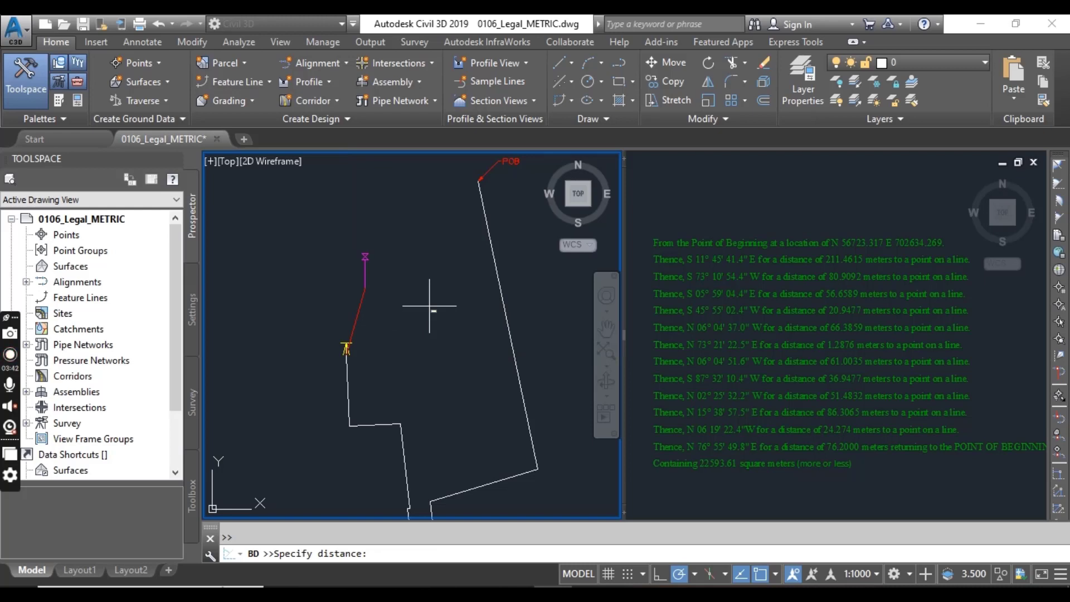
type("86.3065")
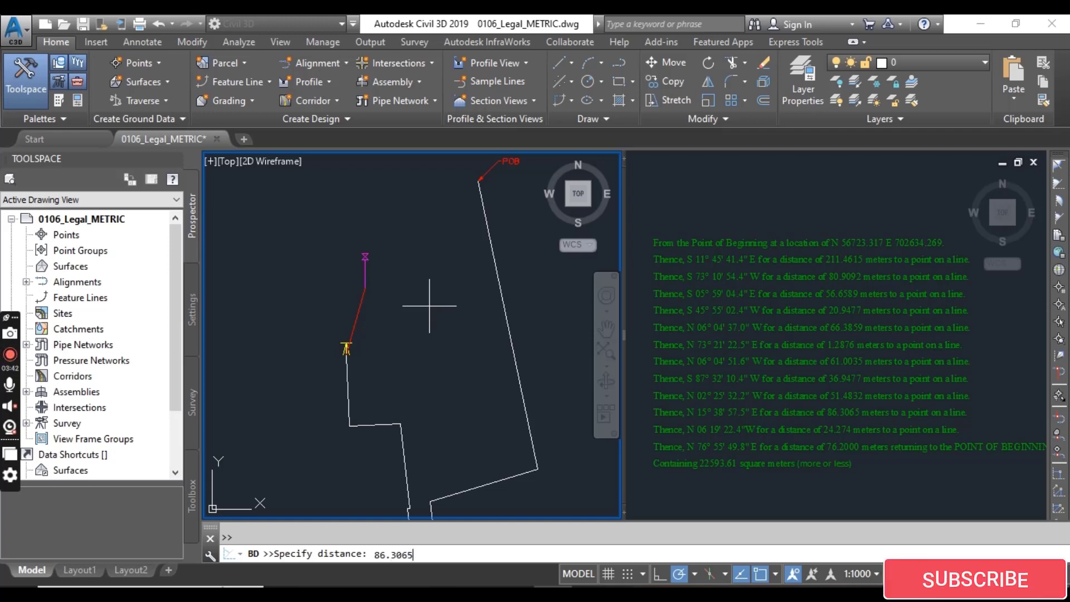
key("Return")
Draw the eleventh boundary course in the NW quadrant with bearing 06d19'22.4" and distance 24.274 m.
type("'bd")
key("Return")
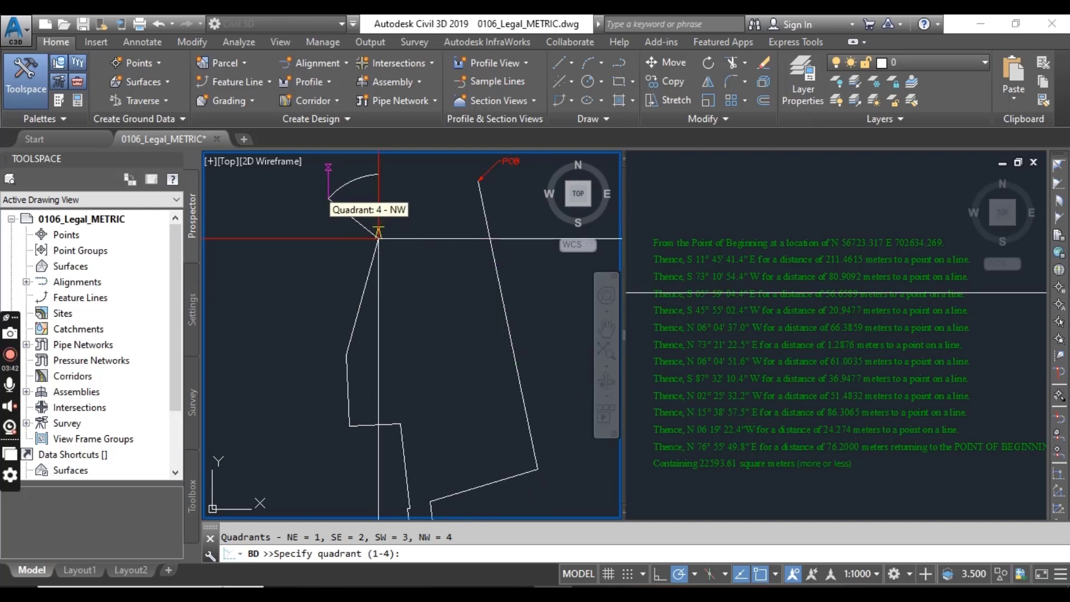
left_click(329, 166)
mouse_move(379, 233)
middle_mouse_down()
mouse_move(359, 363)
mouse_move(410, 399)
middle_mouse_up()
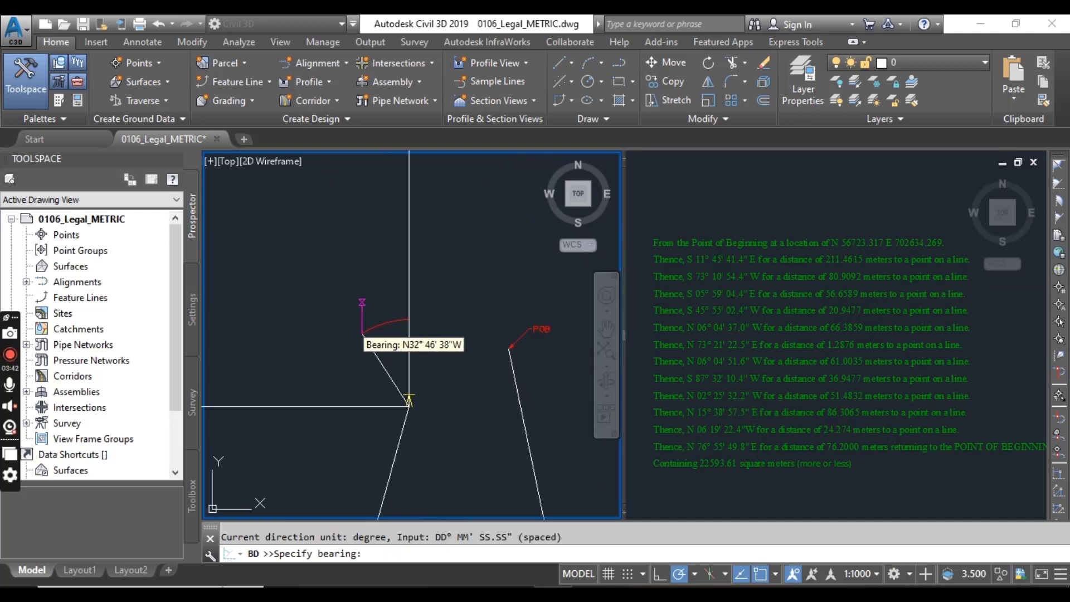
type("06d19'22.4\"")
key("Return")
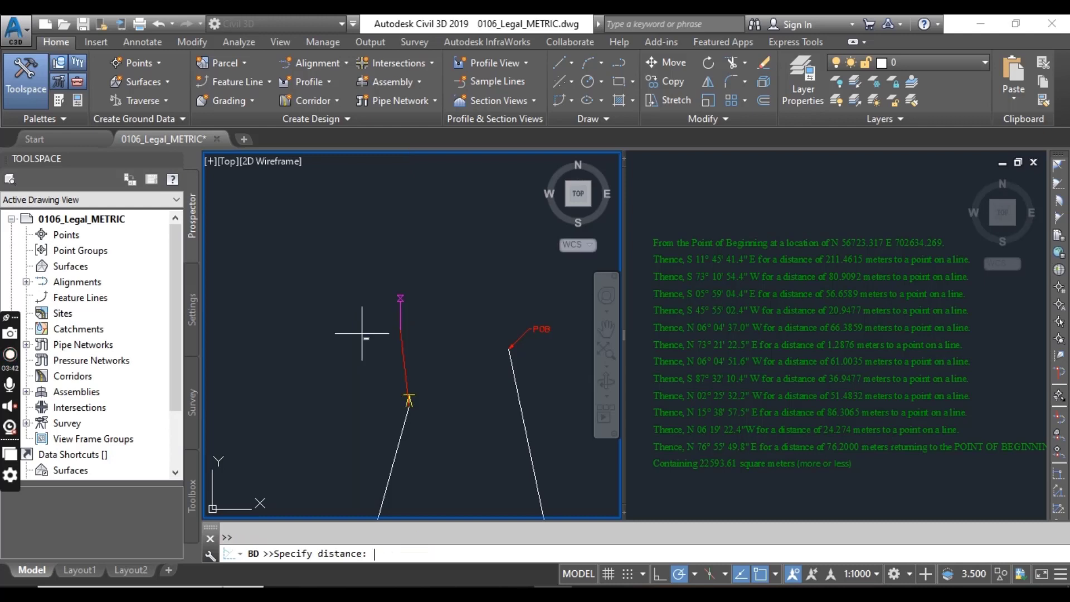
type("24")
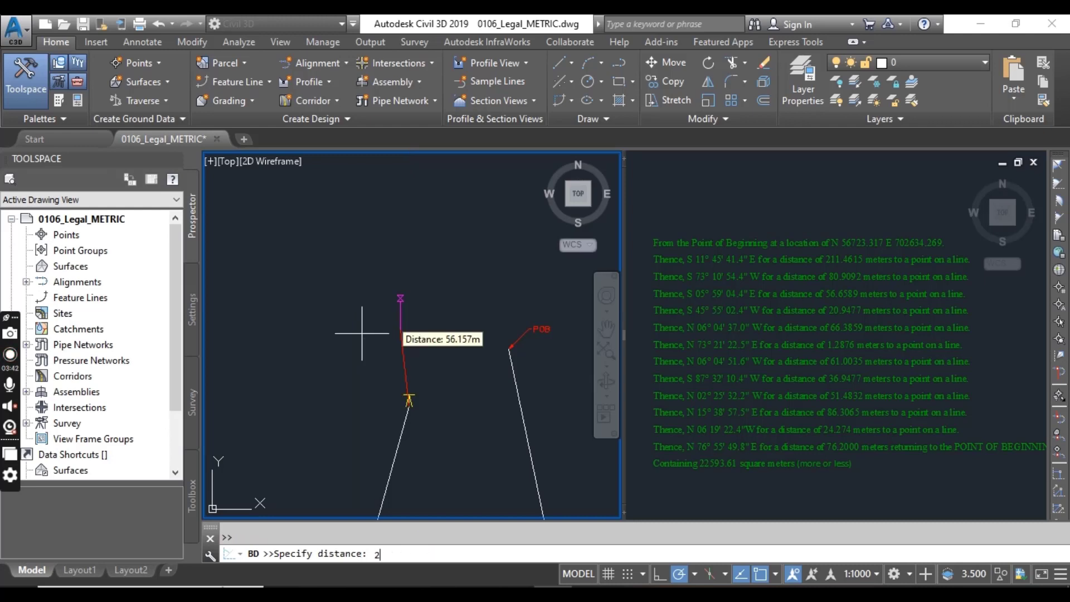
type(".274")
key("Return")
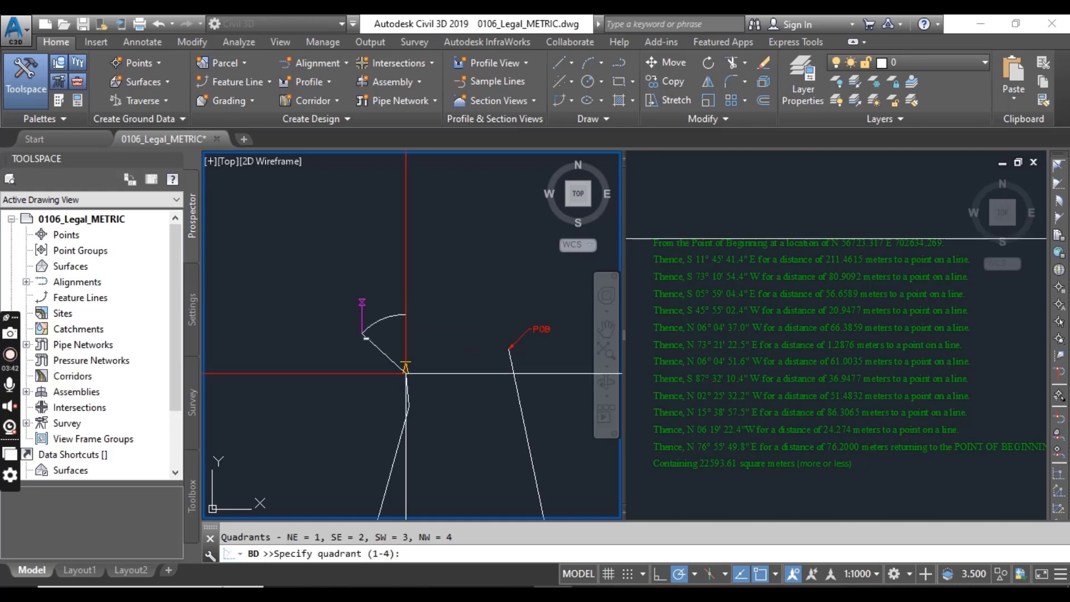
Draw the twelfth boundary course in the NE quadrant with bearing 76d55'49.8" and distance 76.2 m back to the Point of Beginning, and end the line.
scroll(434, 295, "up", 3)
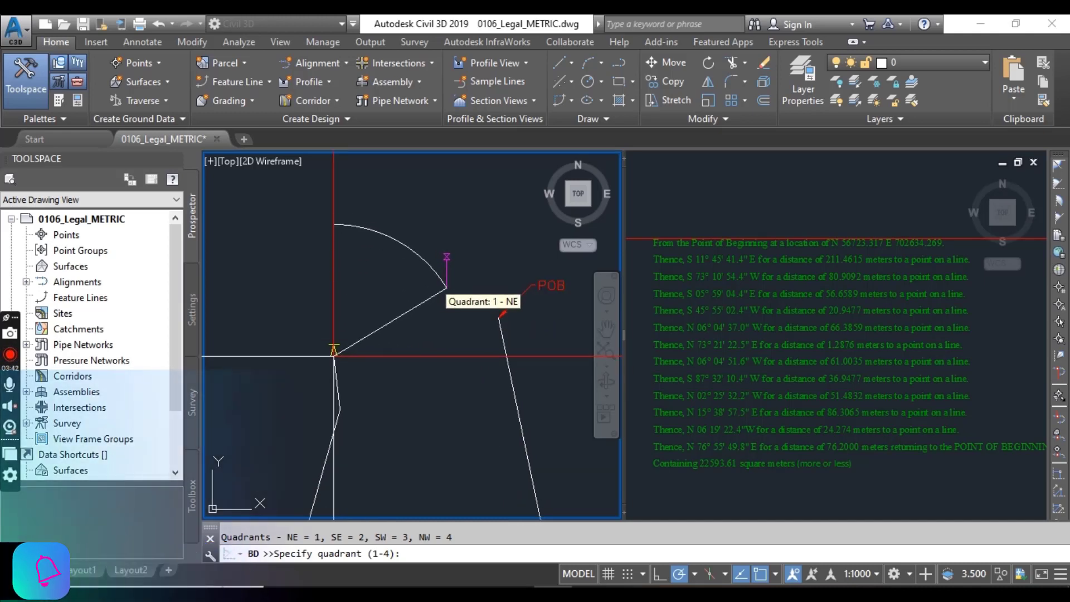
left_click(446, 292)
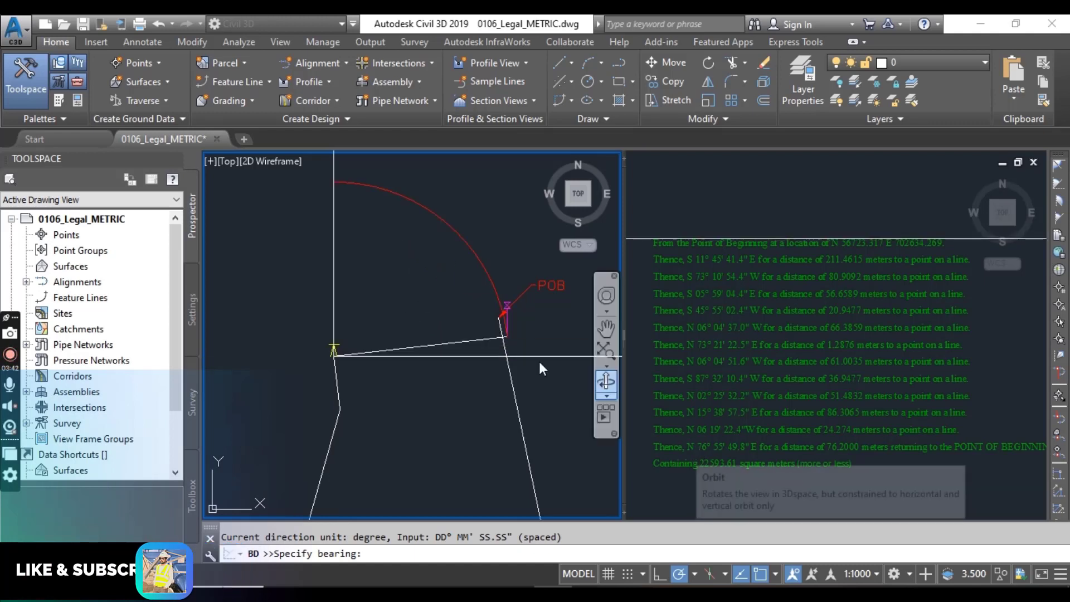
type("76d")
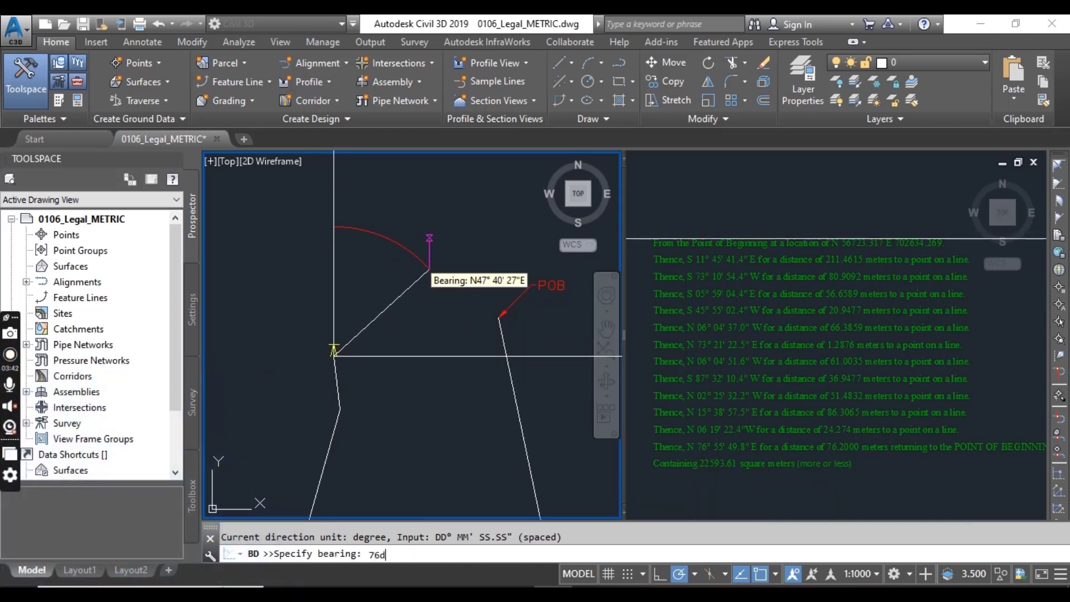
type("55'49.8")
key("Return")
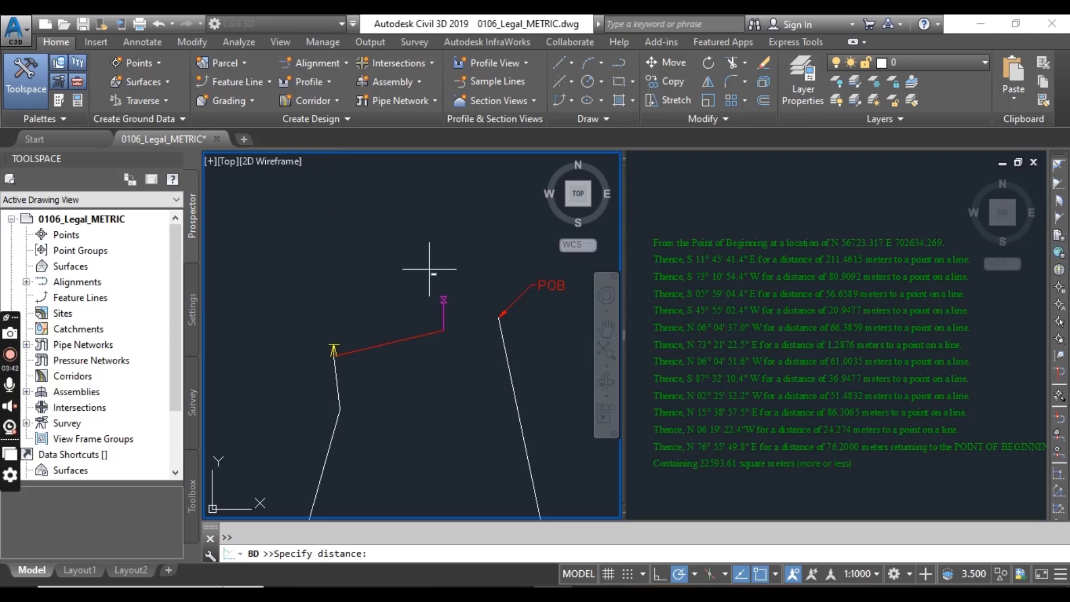
type("76.")
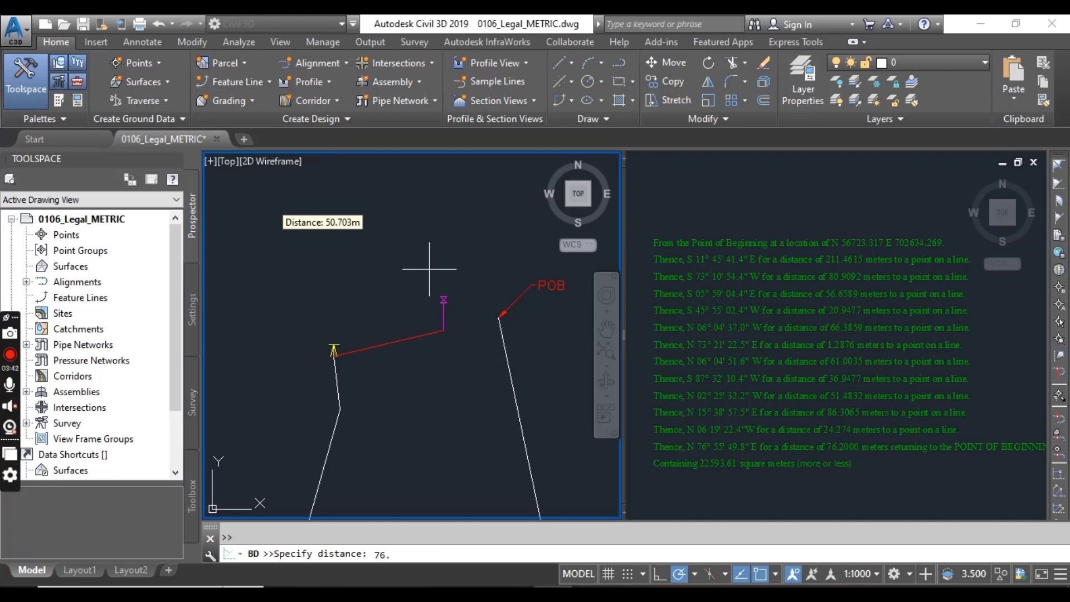
type("2")
key("Return")
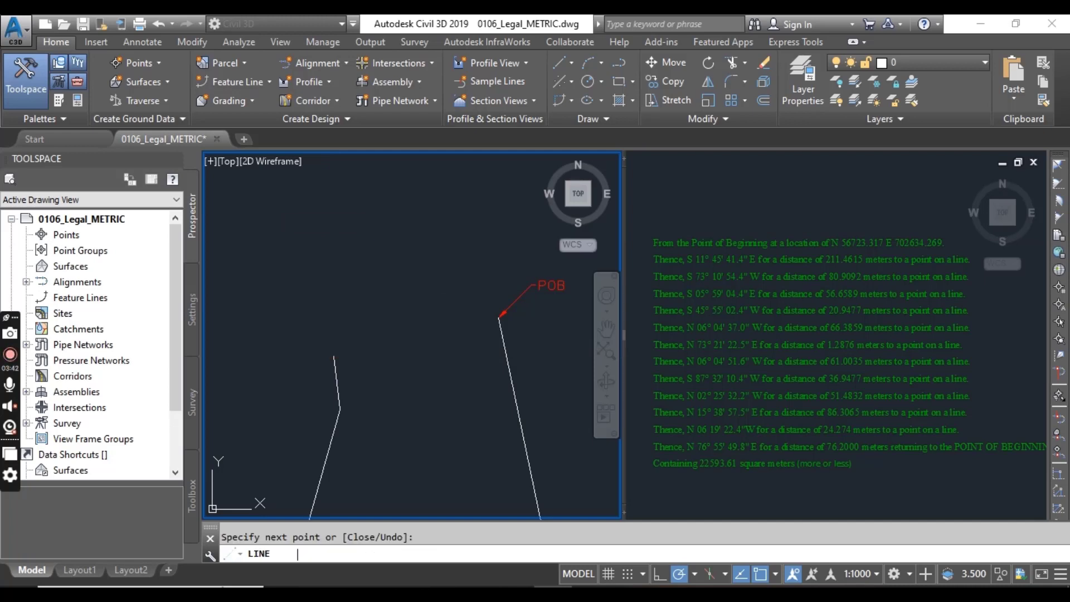
left_click(499, 318)
middle_click_drag(477, 353, 453, 270)
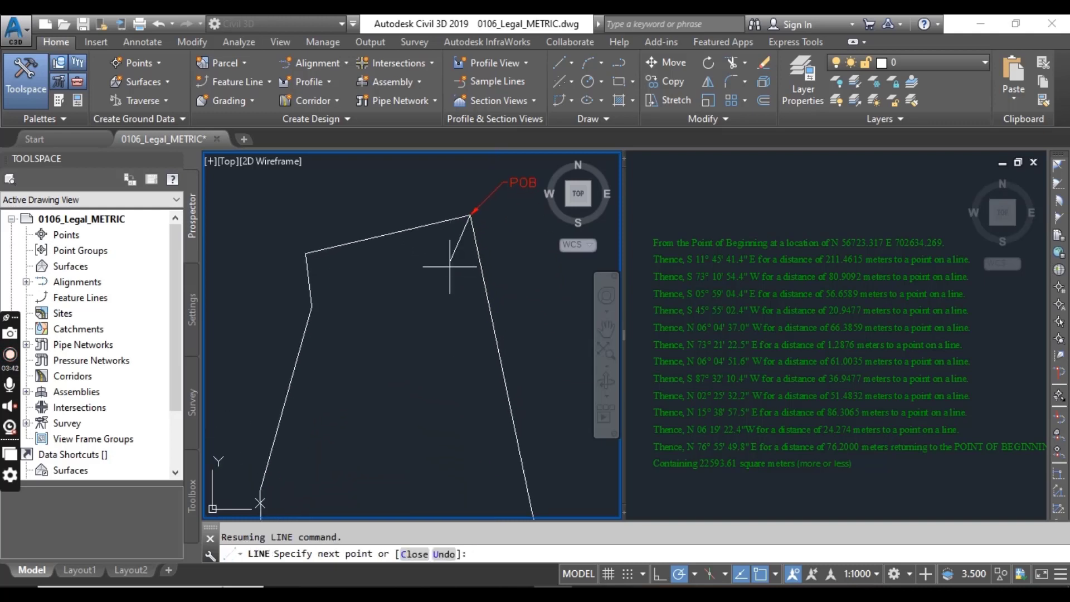
scroll(449, 306, "down", 2)
scroll(449, 306, "down", 2)
middle_click_drag(454, 349, 427, 260)
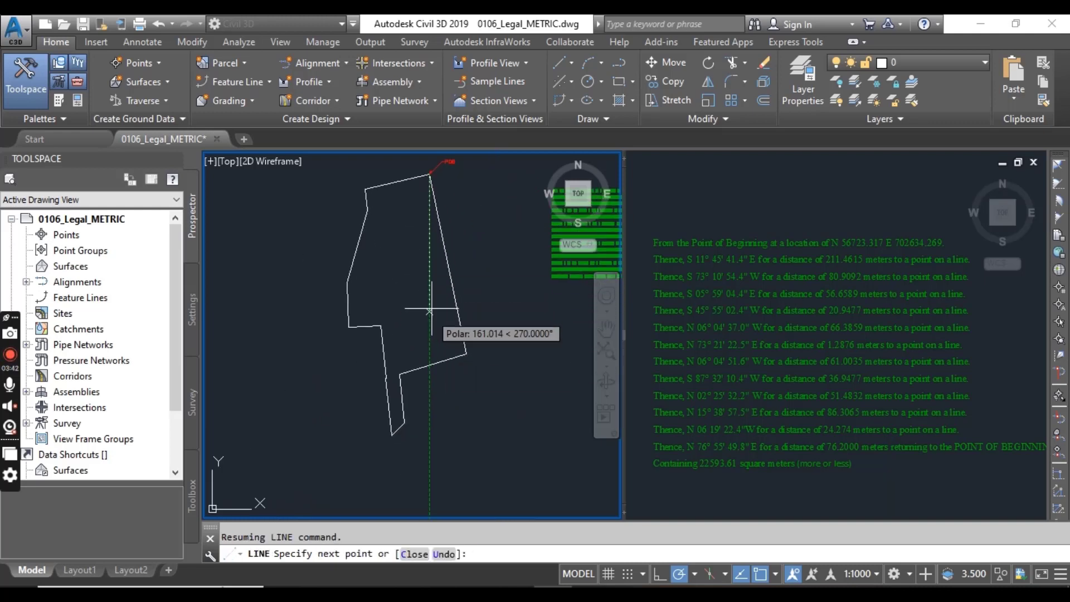
key("Escape")
scroll(415, 303, "up", 3)
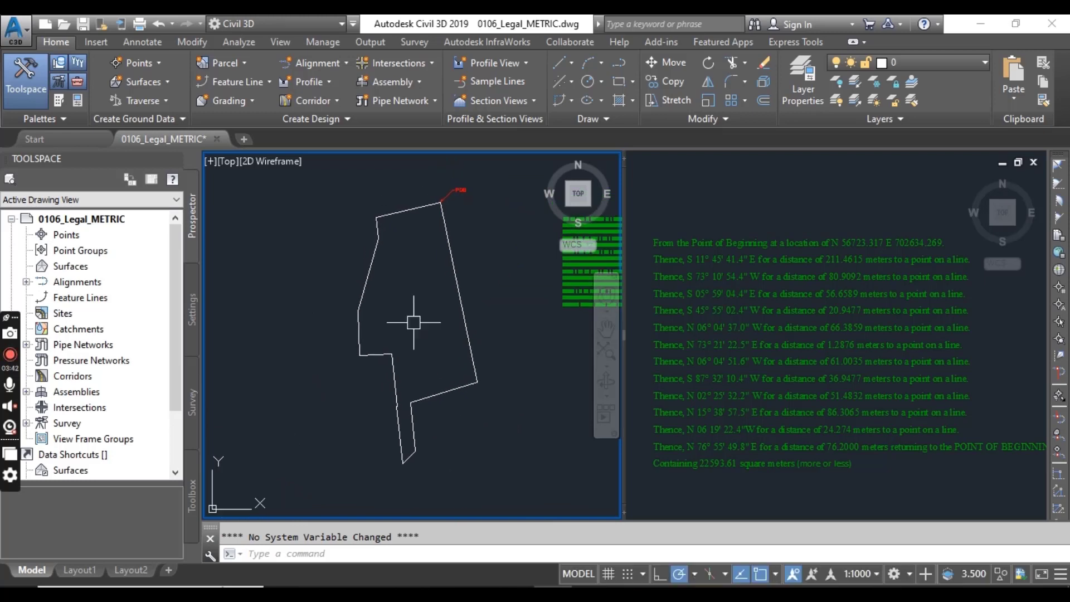
scroll(414, 306, "down", 2)
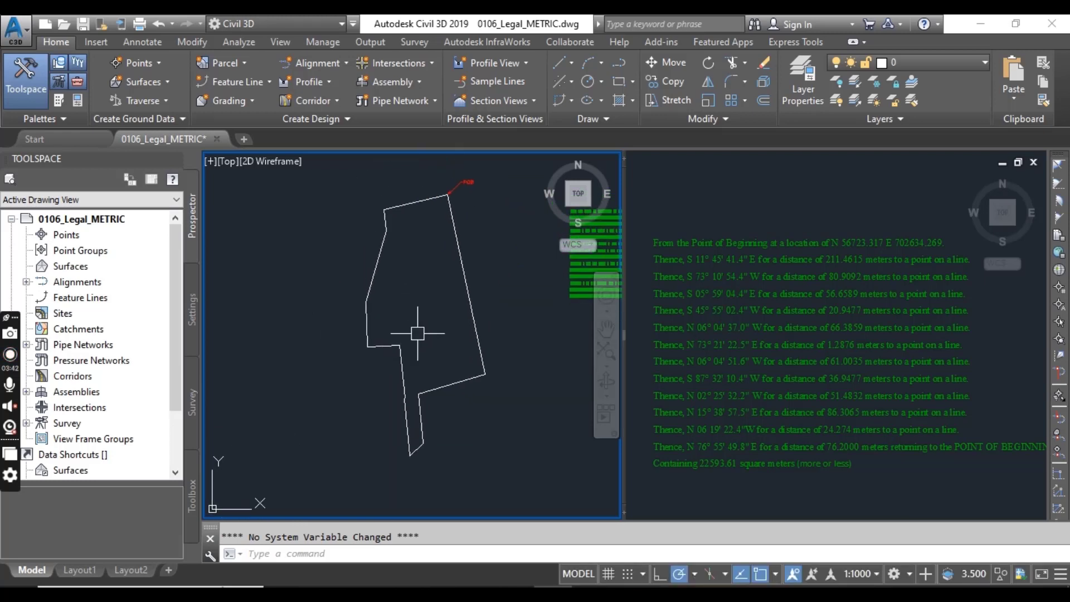
left_click(570, 63)
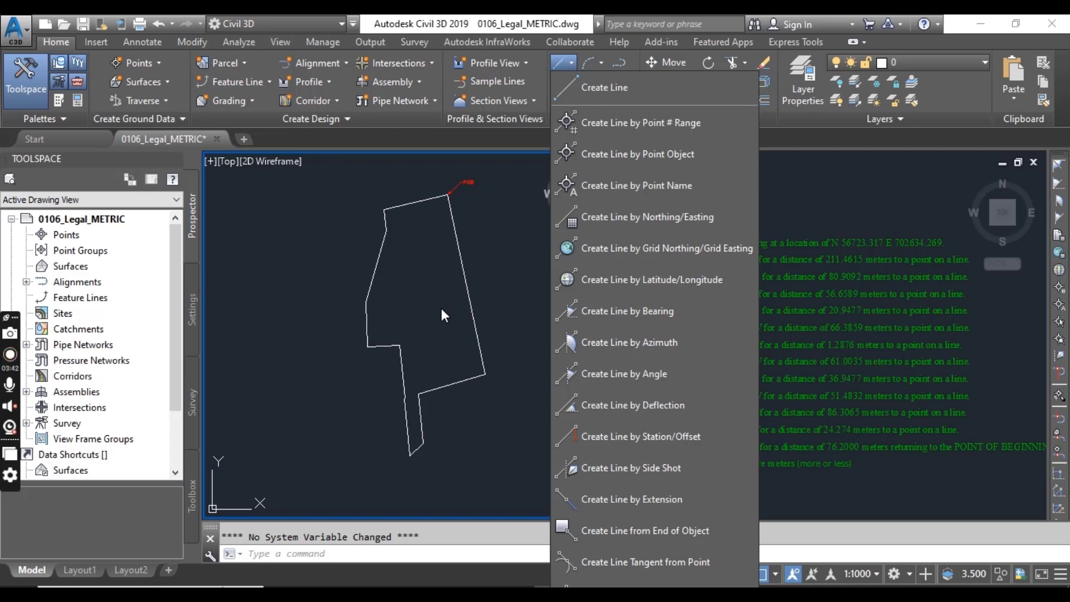
left_click(440, 306)
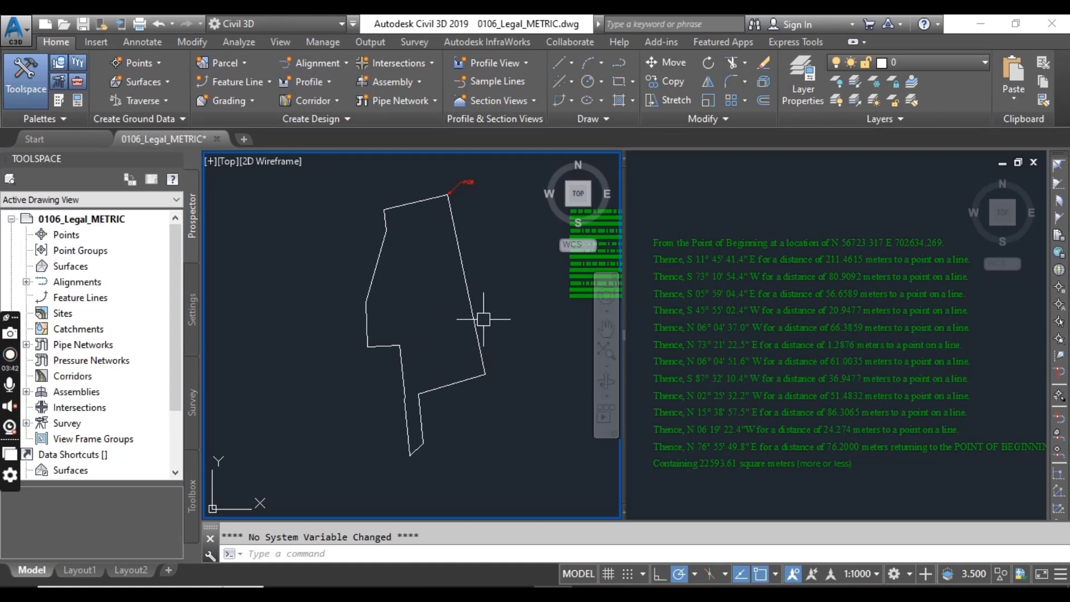
scroll(420, 303, "down", 1)
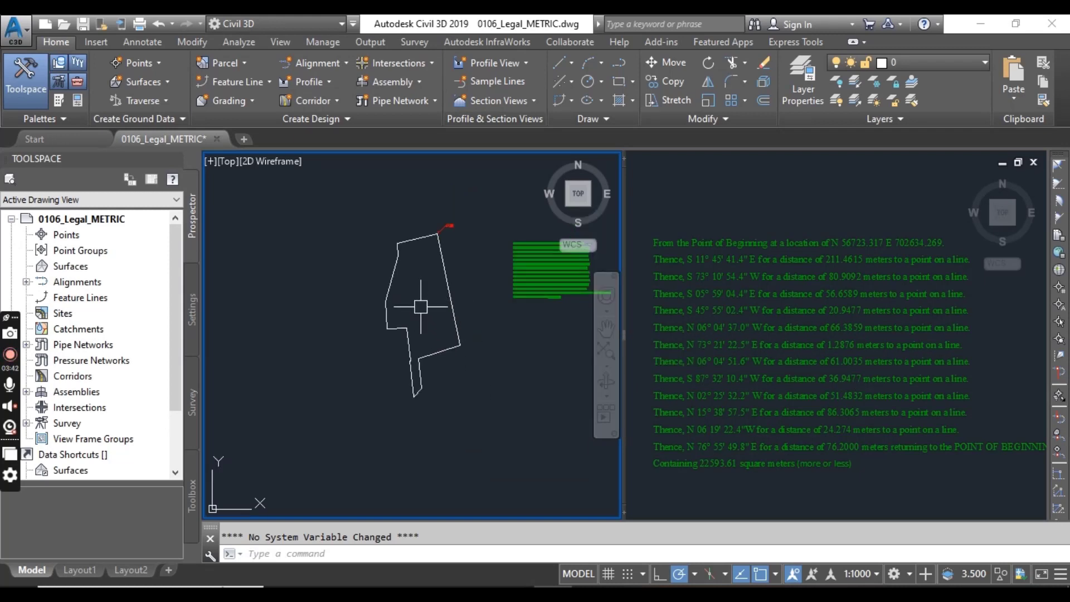
scroll(418, 306, "up", 1)
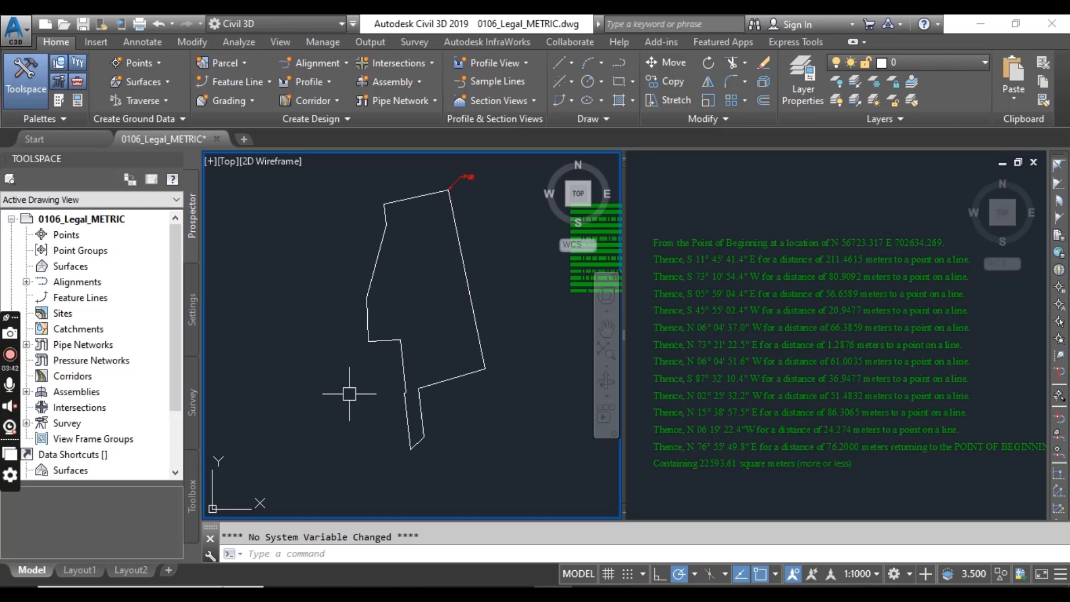
left_click(571, 64)
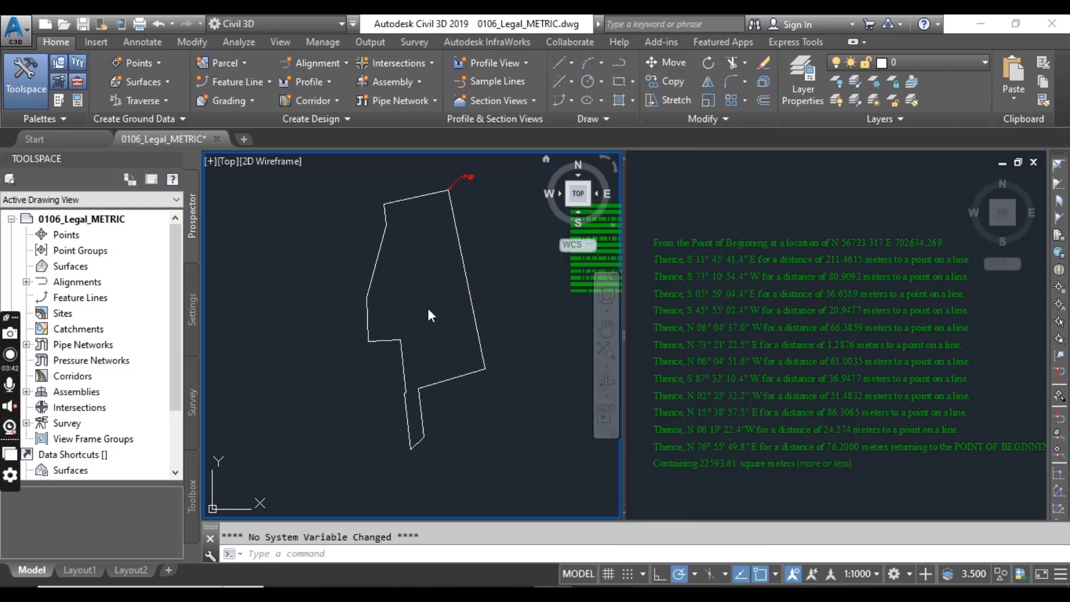